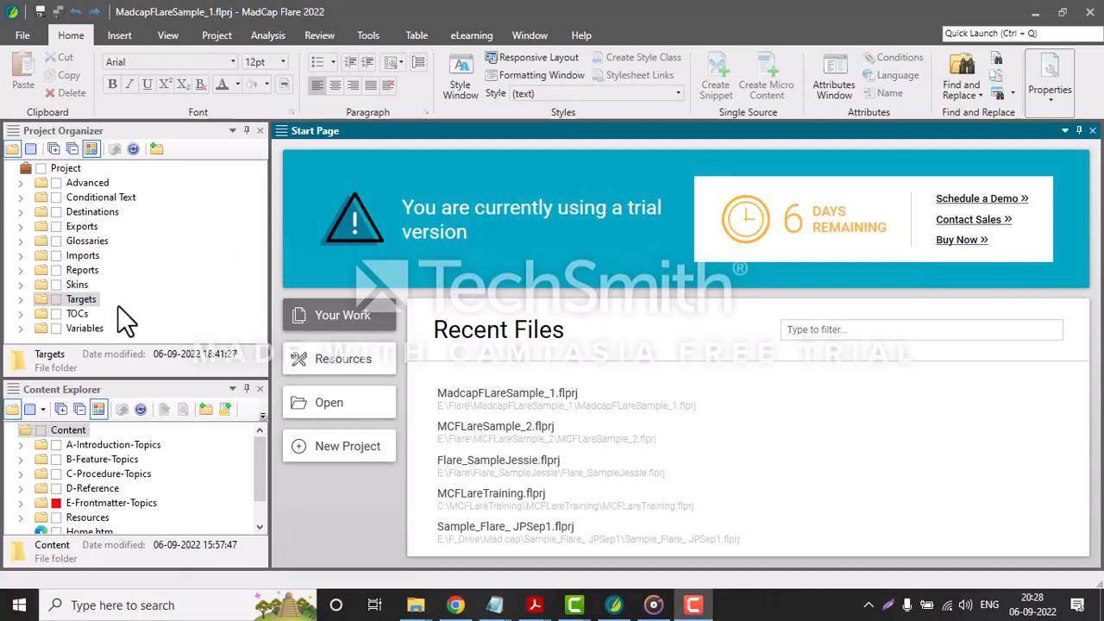
# - Look through the file-level commands for creating projects, saving, printing, SharePoint and closing
pyautogui.click(21, 36)
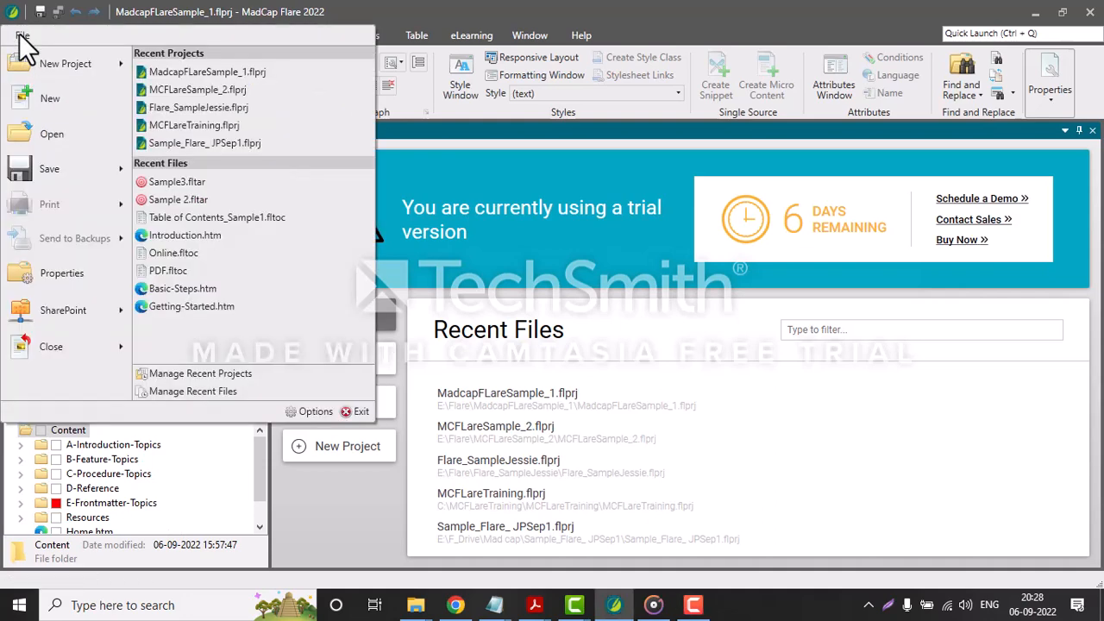
pyautogui.moveTo(79, 77)
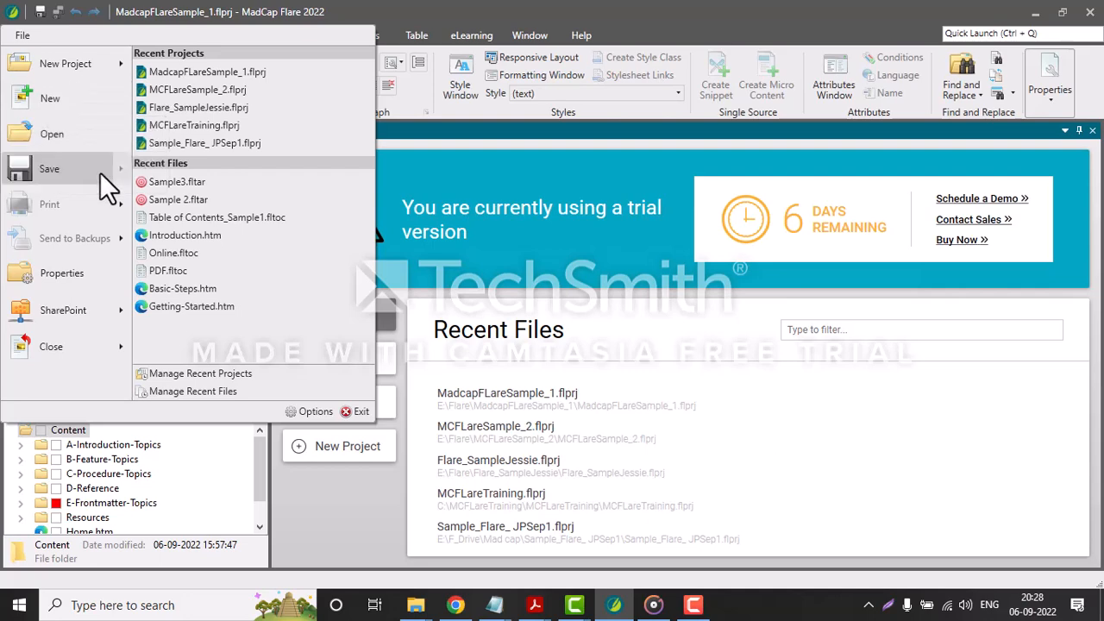
pyautogui.moveTo(100, 173)
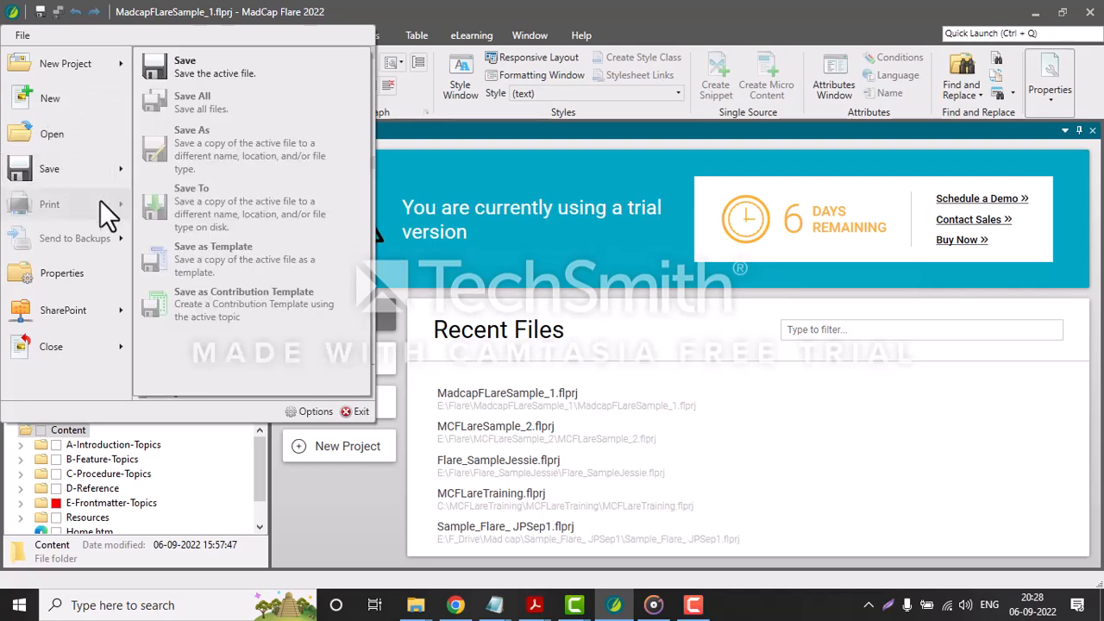
pyautogui.moveTo(100, 202)
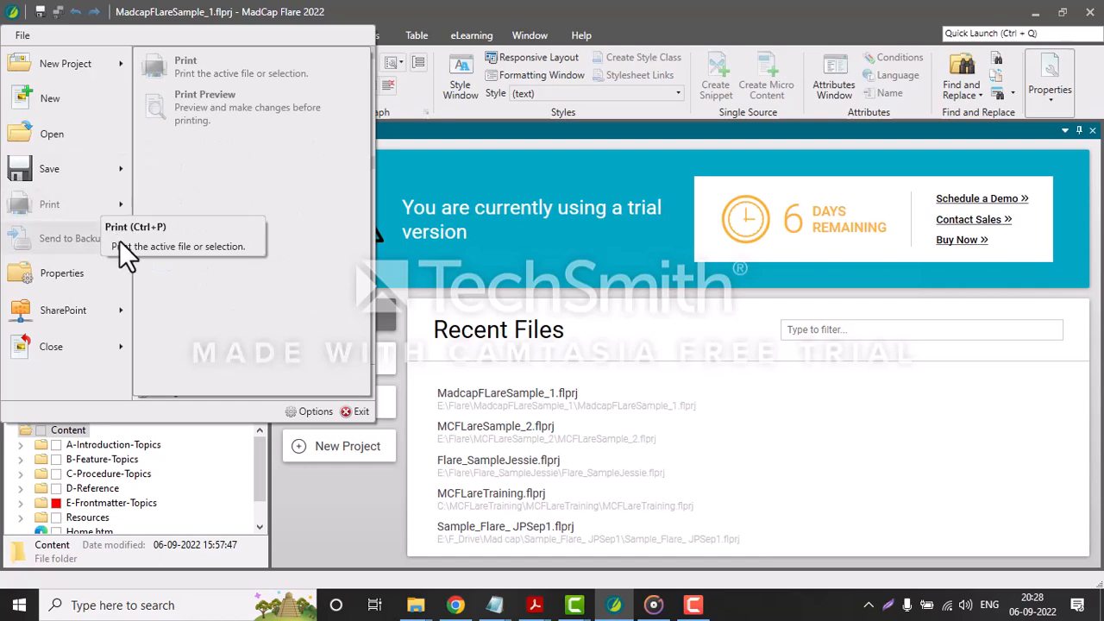
pyautogui.moveTo(126, 252)
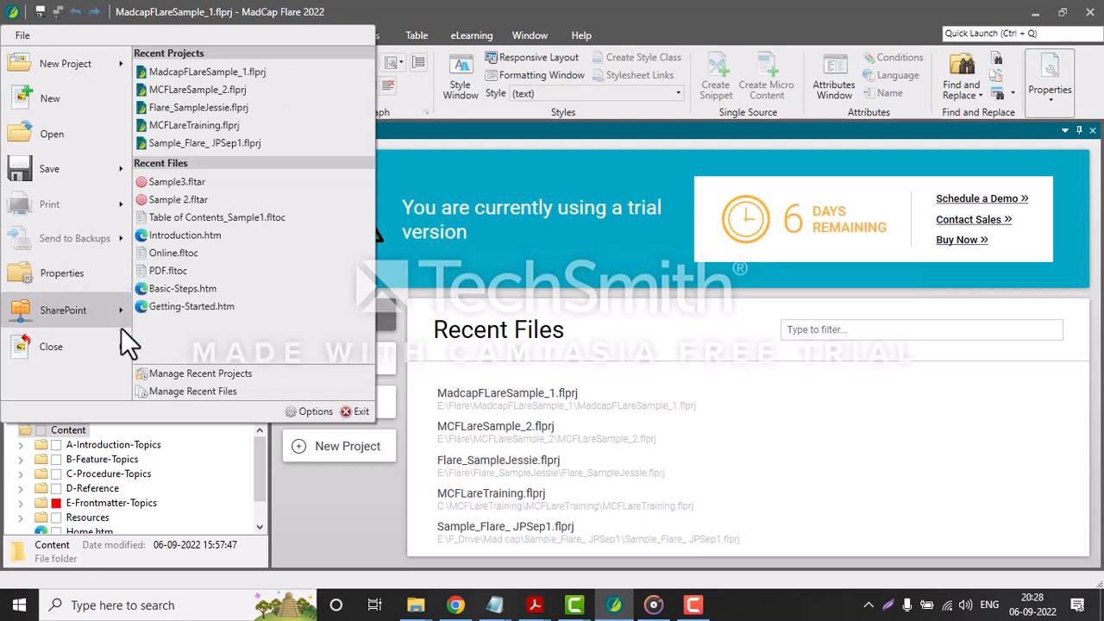
pyautogui.moveTo(120, 328)
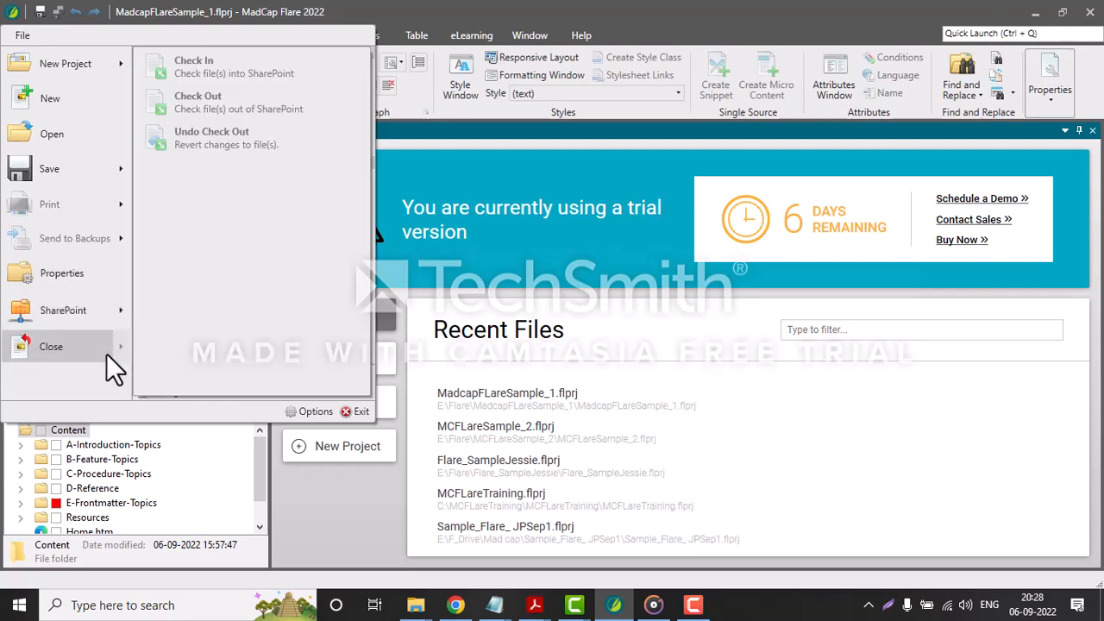
pyautogui.moveTo(110, 357)
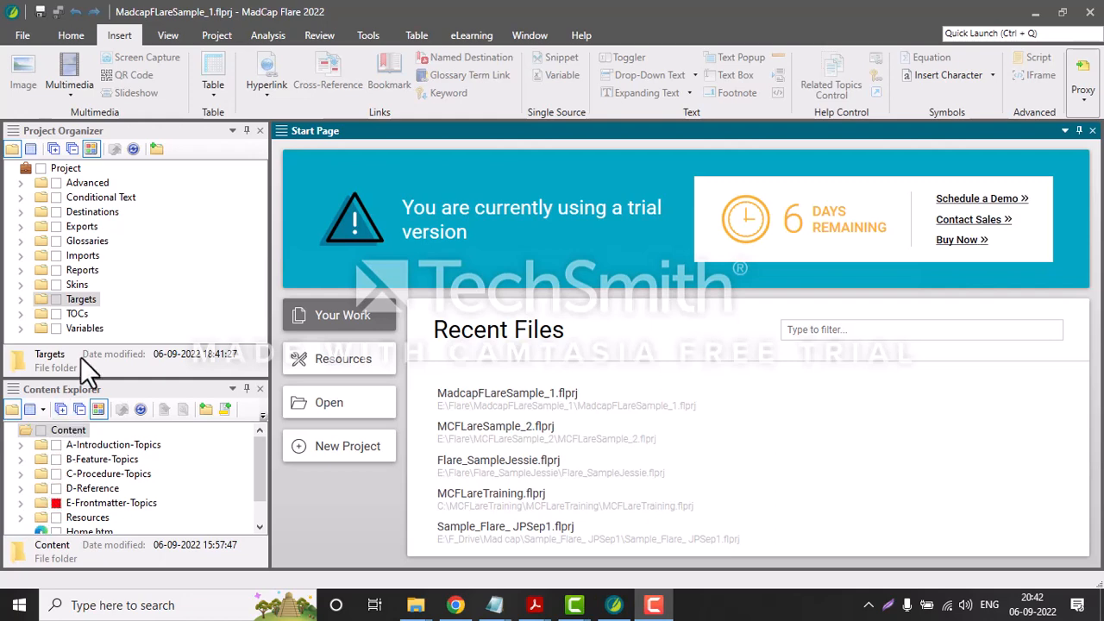
# - Examine the View, Project, Analysis, Review, Tools, Table, eLearning, Window and Help command sets
pyautogui.click(169, 35)
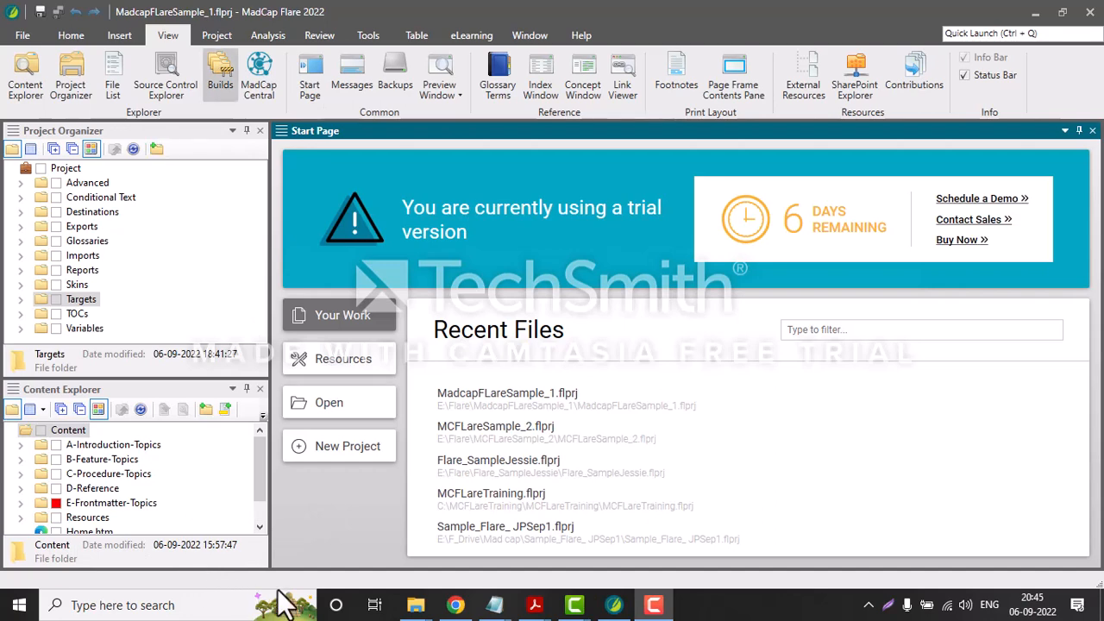
pyautogui.click(216, 37)
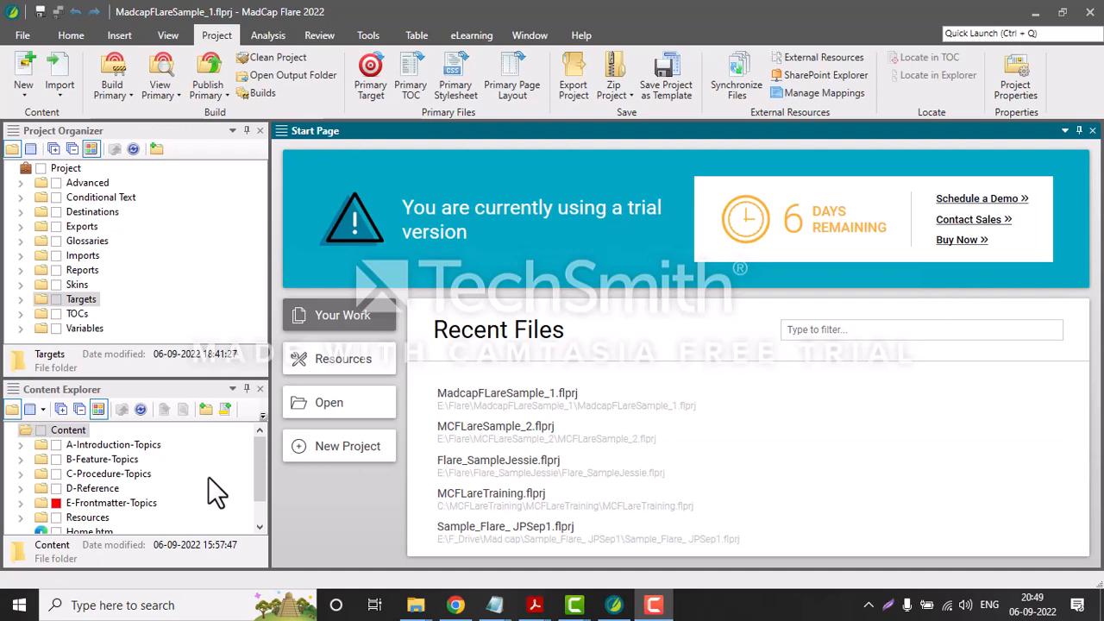
pyautogui.click(252, 34)
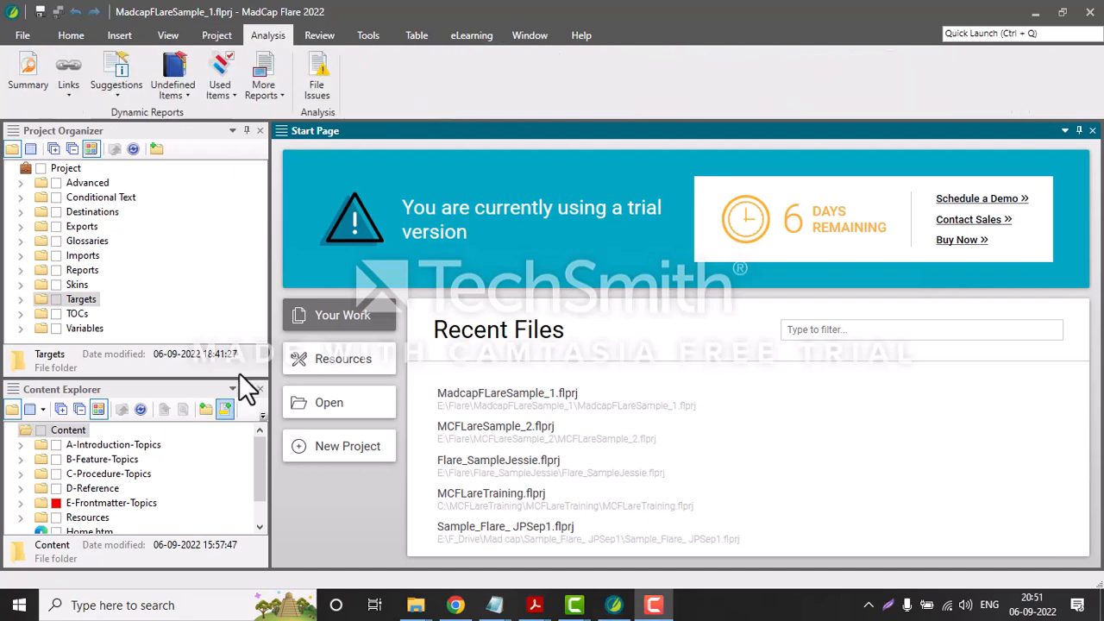
pyautogui.click(311, 36)
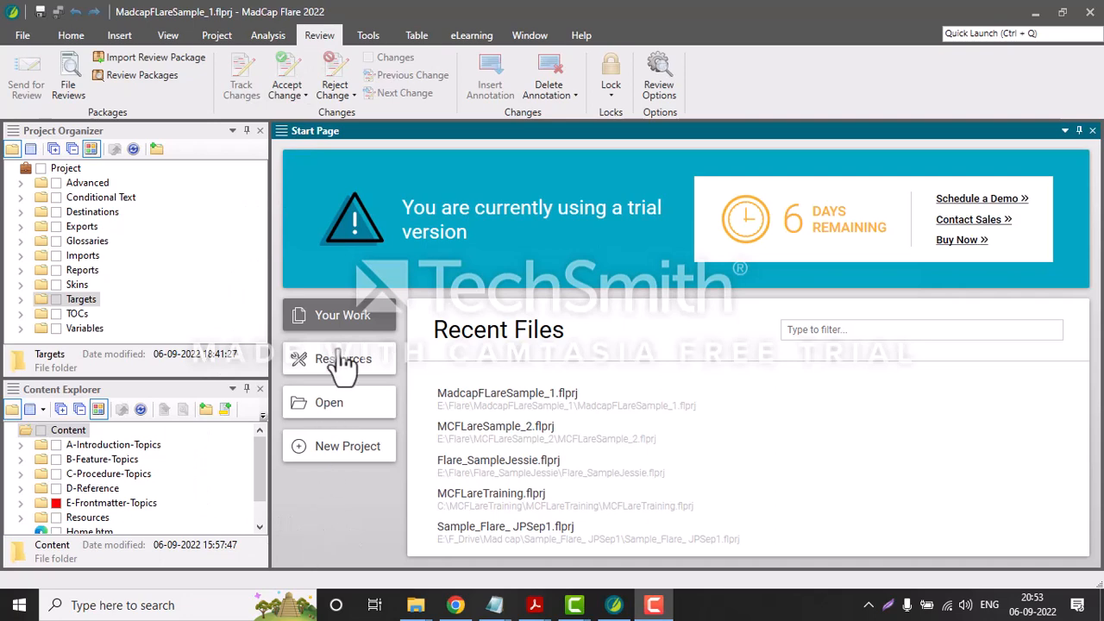
pyautogui.click(370, 36)
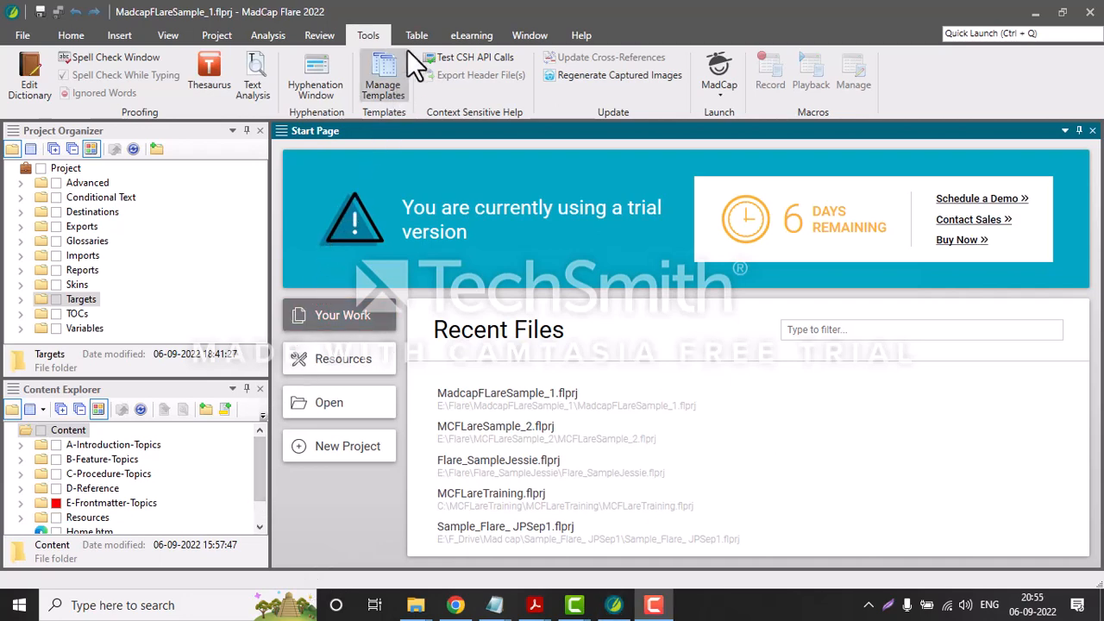
pyautogui.click(411, 34)
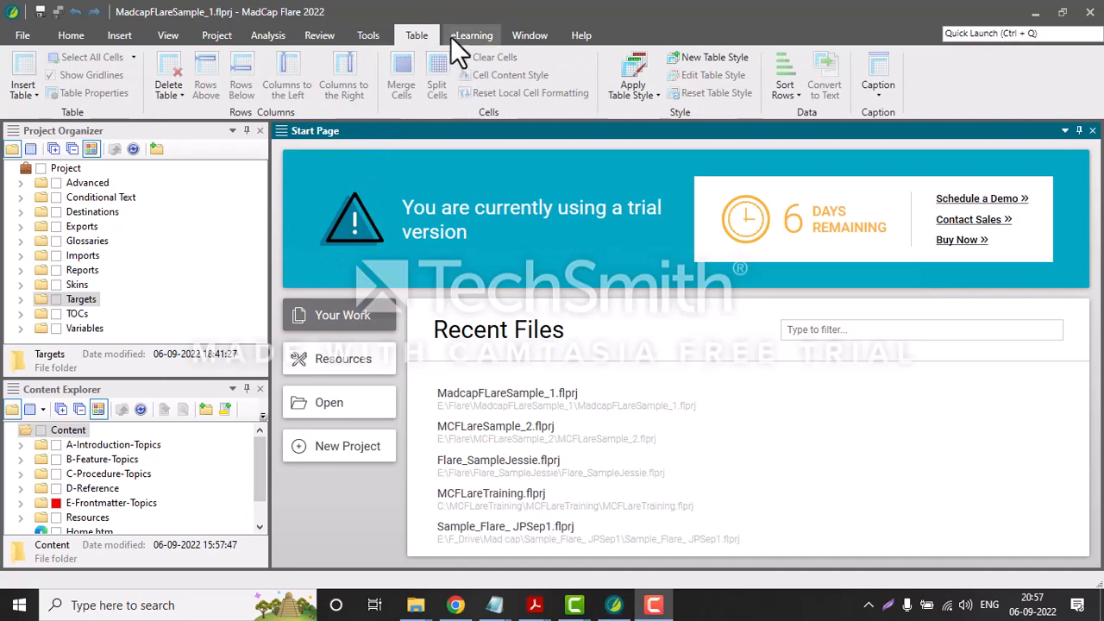
pyautogui.click(451, 38)
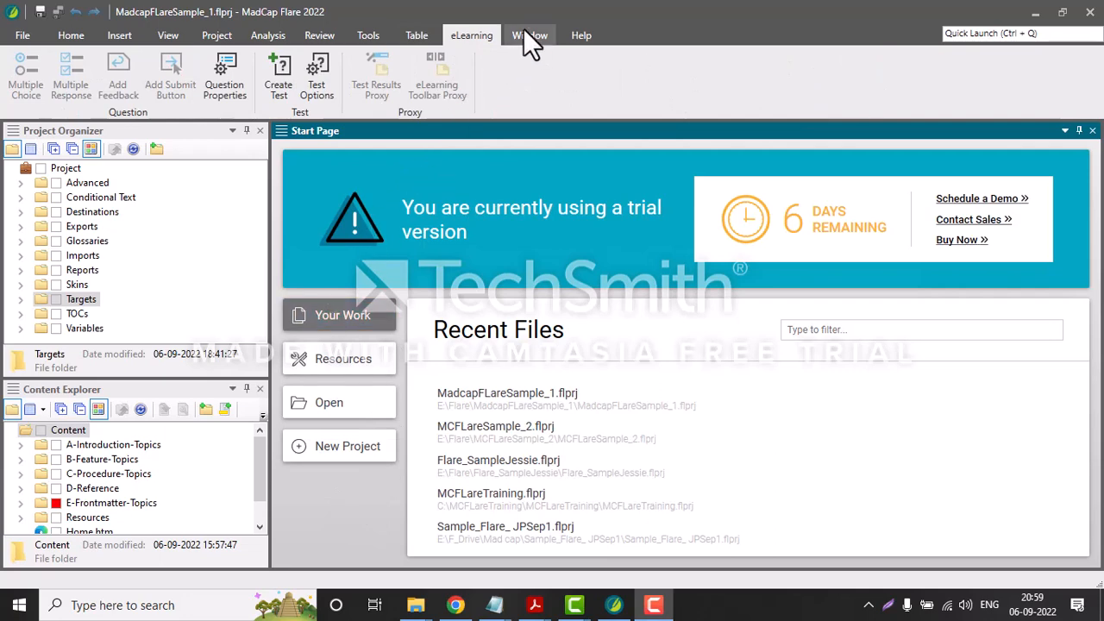
pyautogui.click(527, 35)
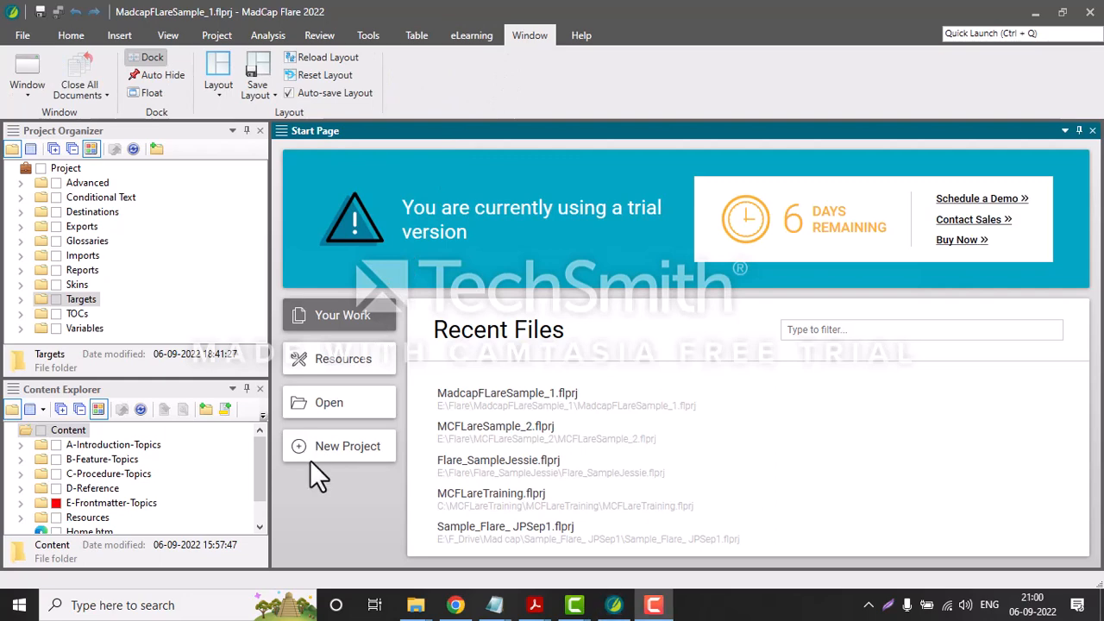
pyautogui.click(572, 35)
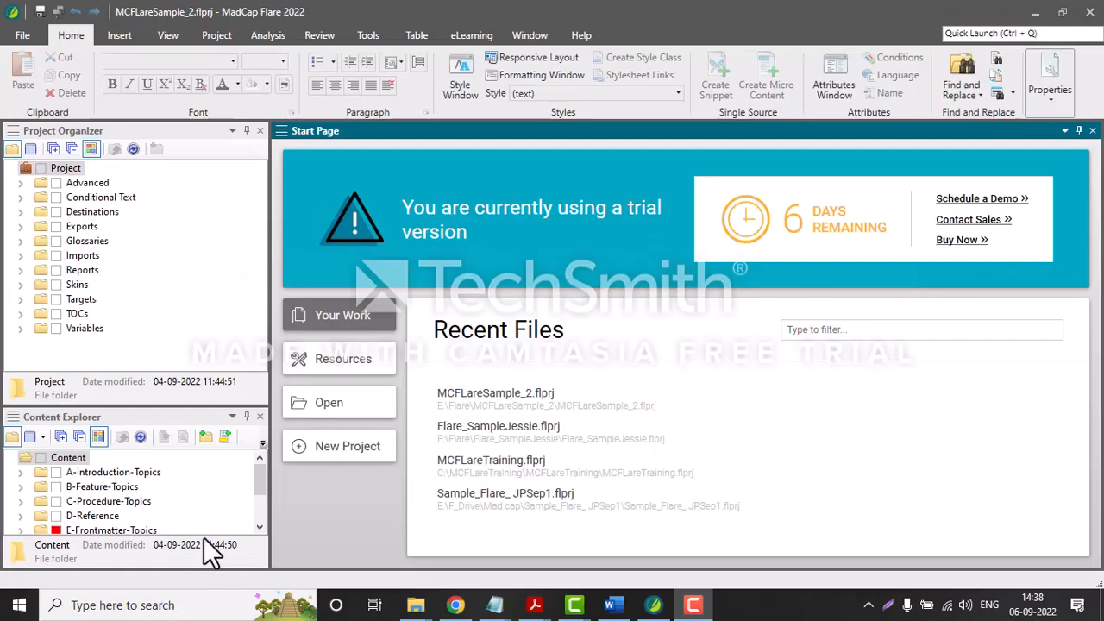
# - Start a new project named MadcapFLareSample_1 in the E:\Flare folder
pyautogui.click(24, 36)
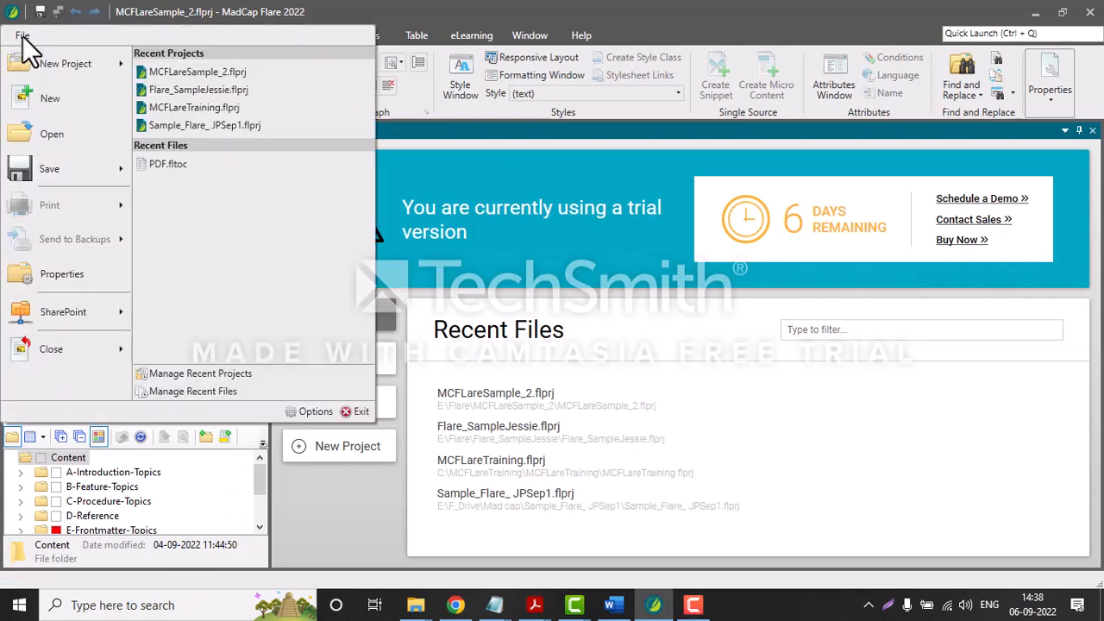
pyautogui.moveTo(36, 63)
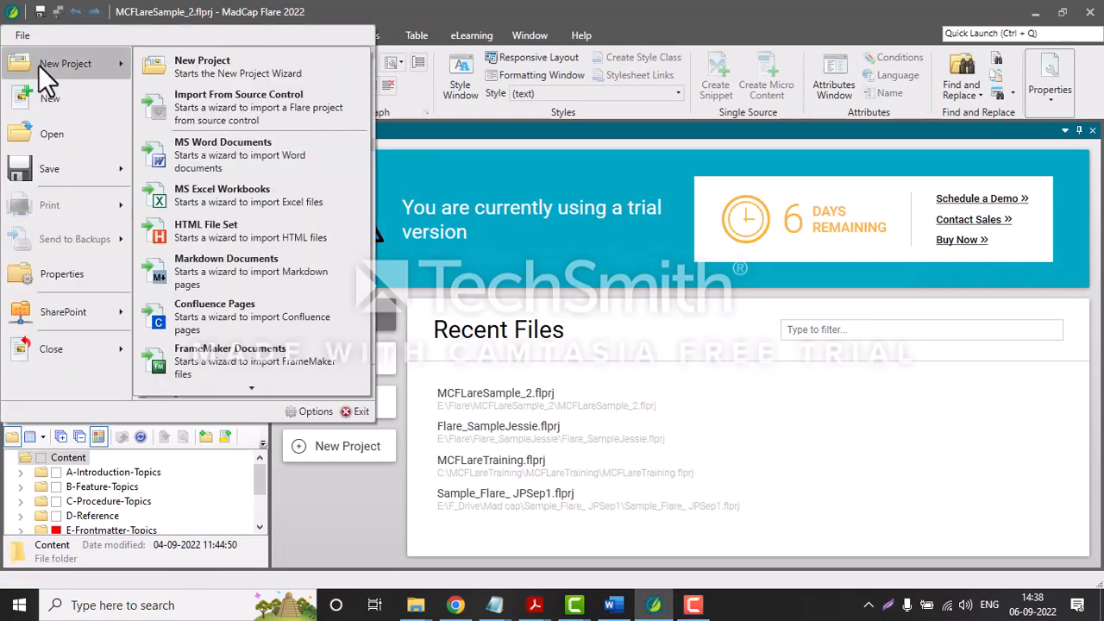
pyautogui.click(190, 66)
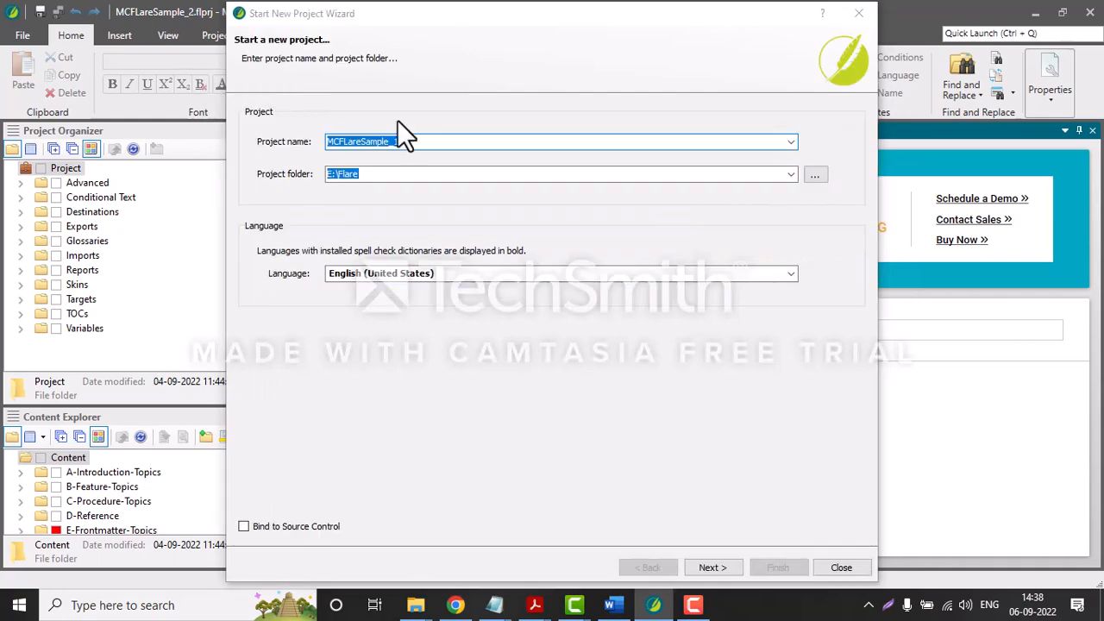
pyautogui.click(347, 145)
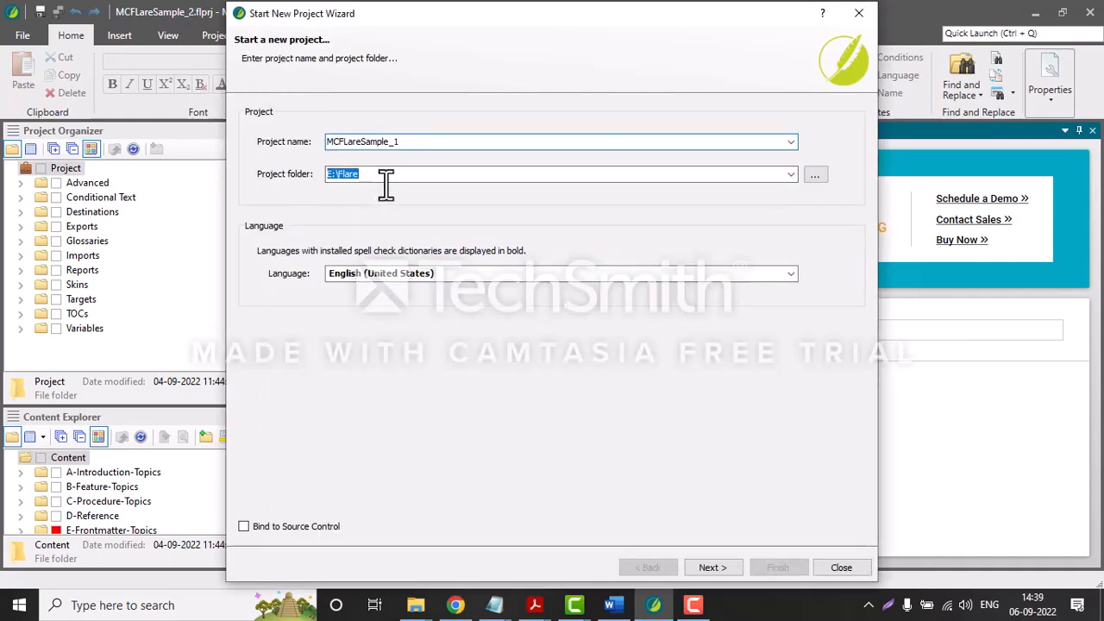
pyautogui.press('BackSpace')
pyautogui.press('BackSpace')
pyautogui.write('adcap')
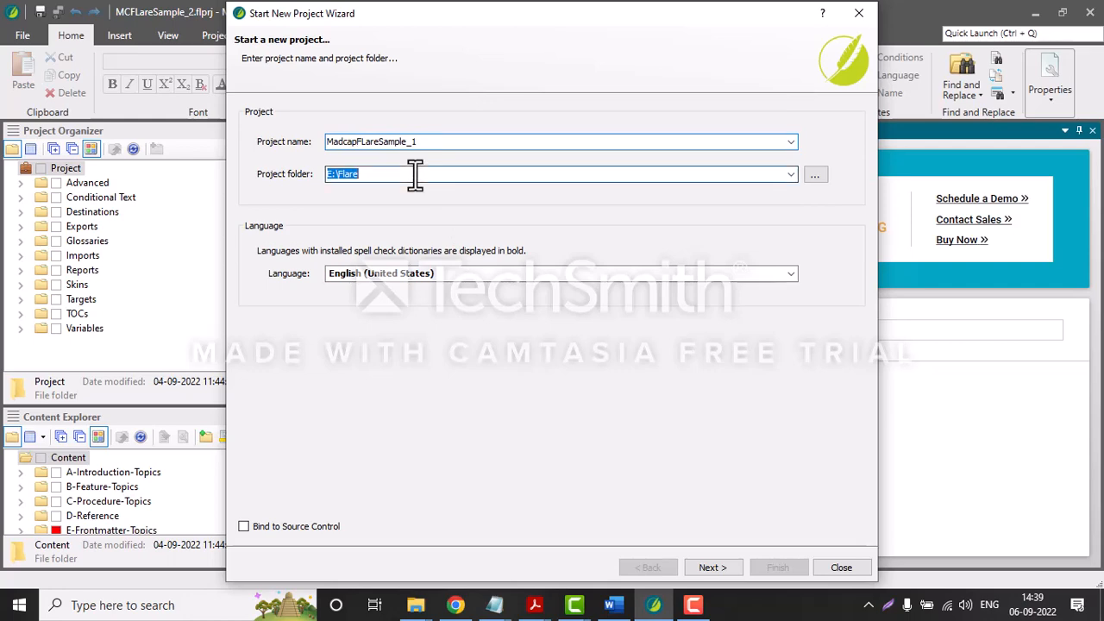
pyautogui.click(415, 175)
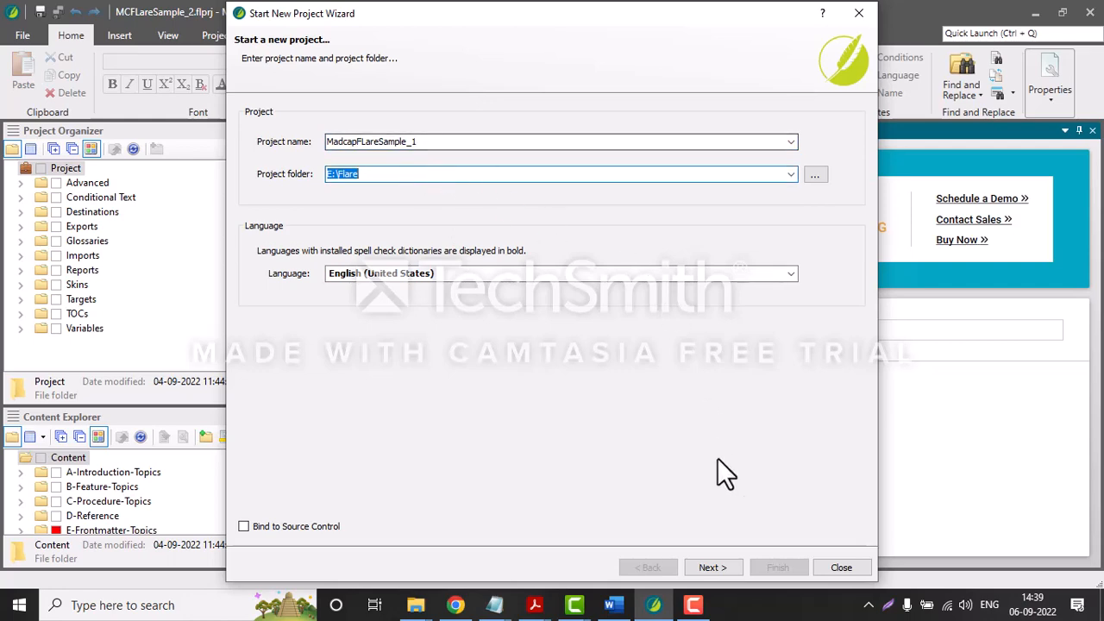
pyautogui.click(731, 570)
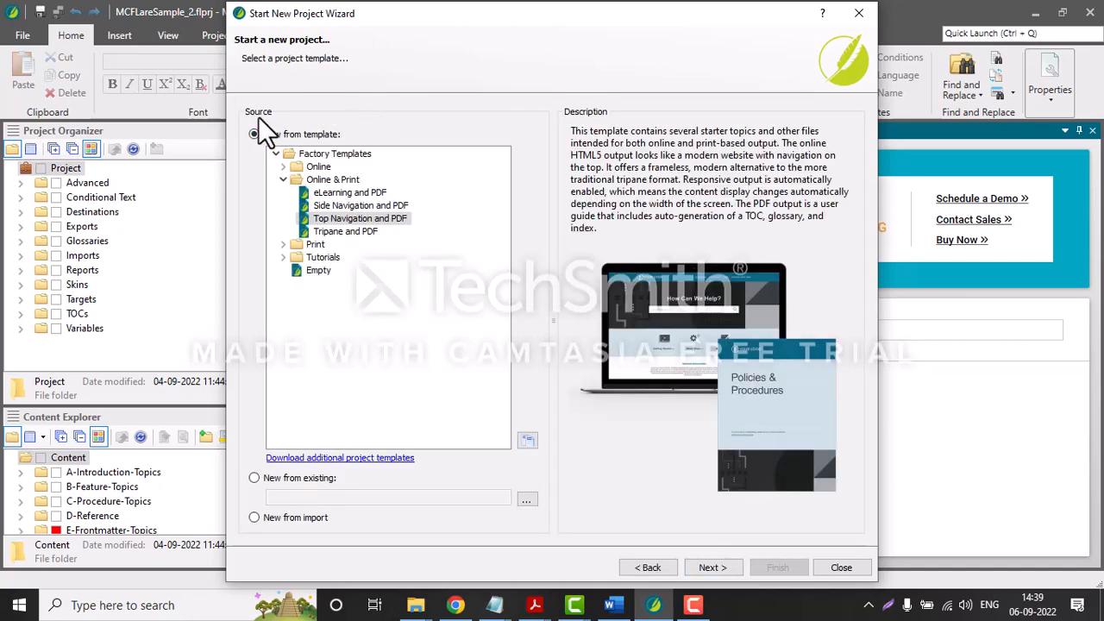
# - Create the project from the Top Navigation and PDF template with HTML5 as its primary target
pyautogui.click(382, 220)
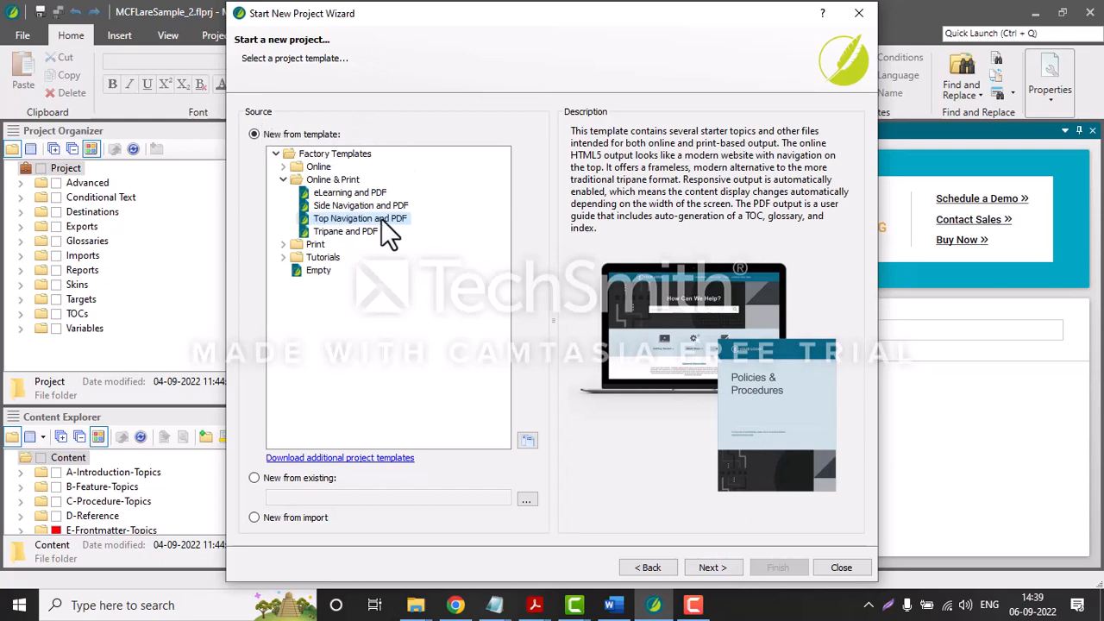
pyautogui.click(711, 569)
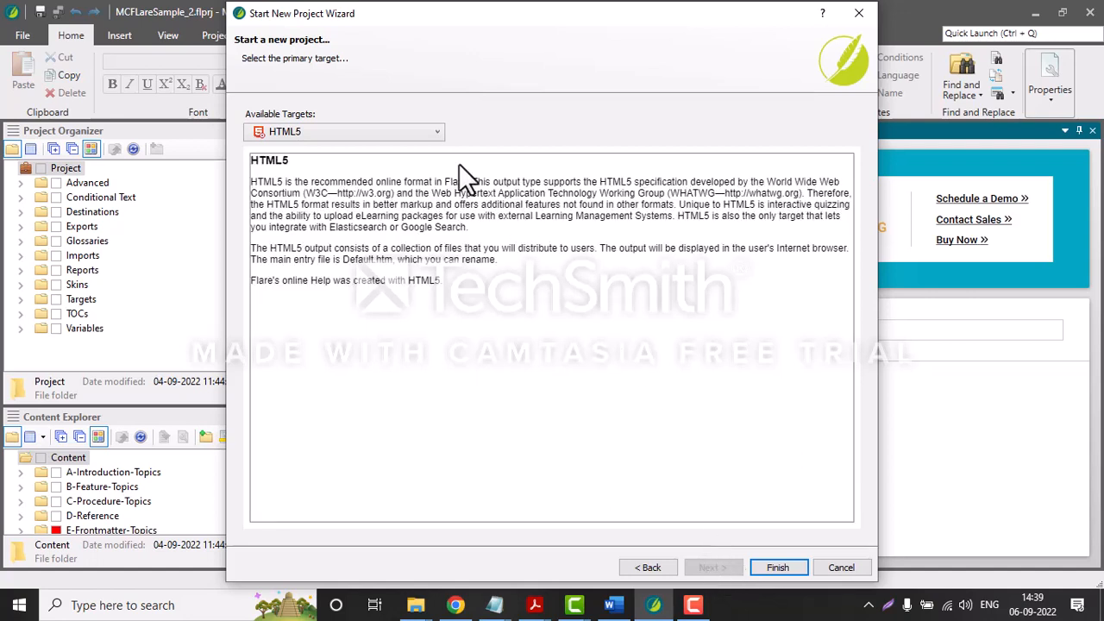
pyautogui.click(408, 130)
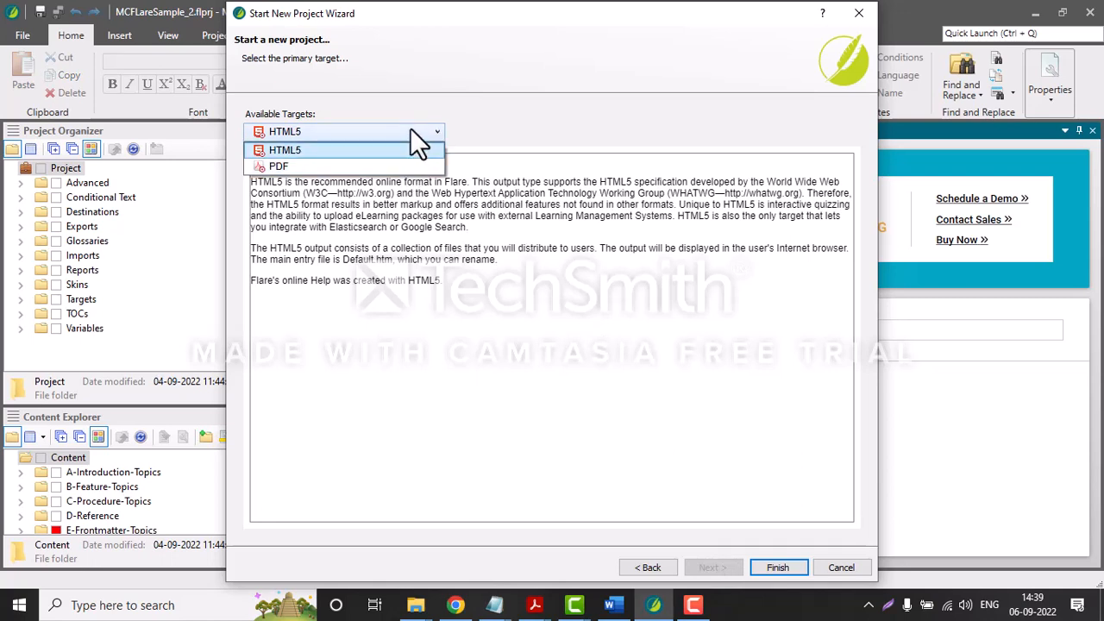
pyautogui.click(411, 131)
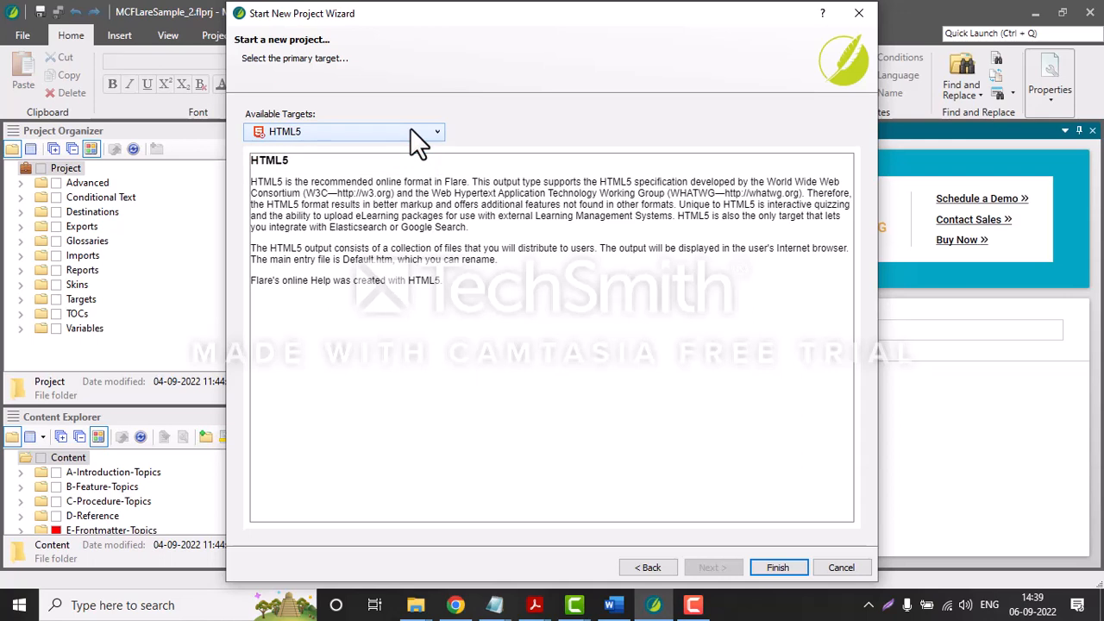
pyautogui.click(775, 568)
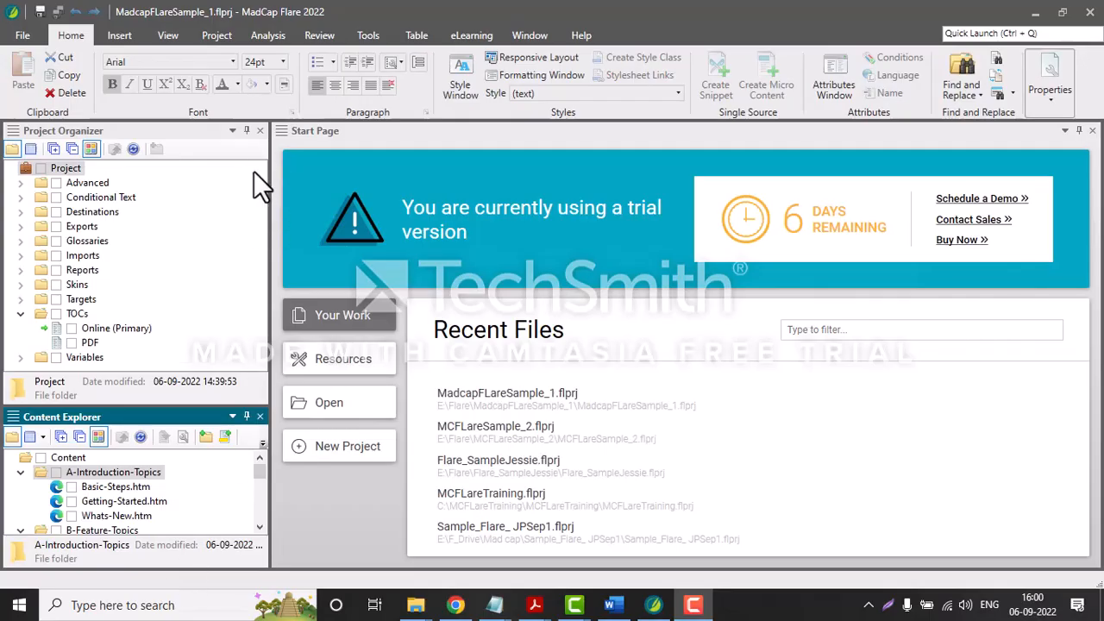
# - Start adding a new topic to the project based on the NewTopic.htm factory template
pyautogui.click(219, 34)
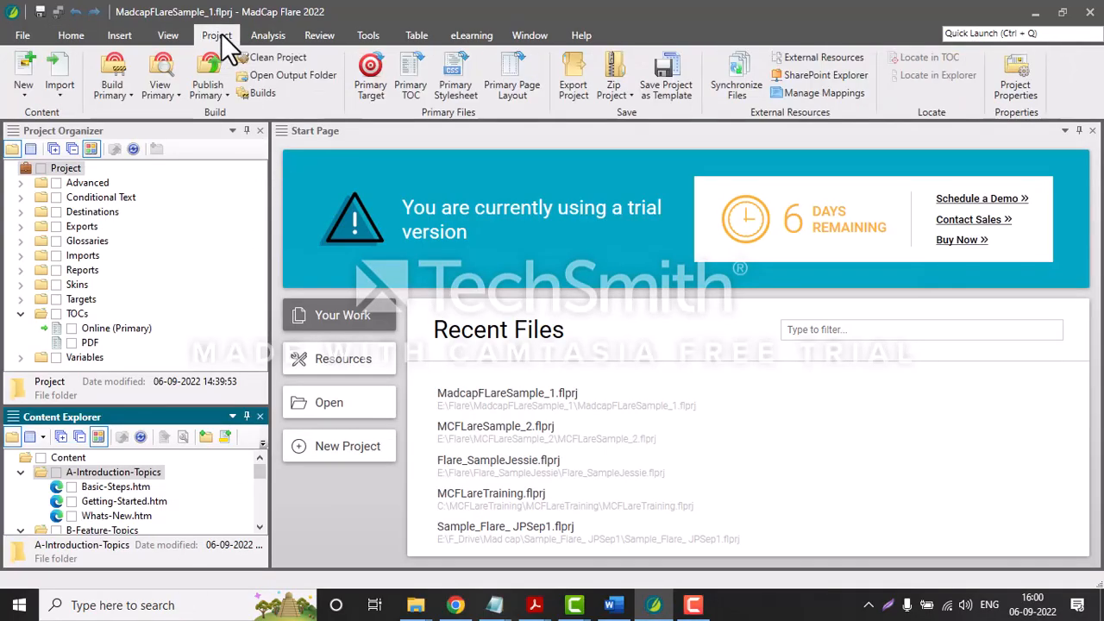
pyautogui.click(25, 94)
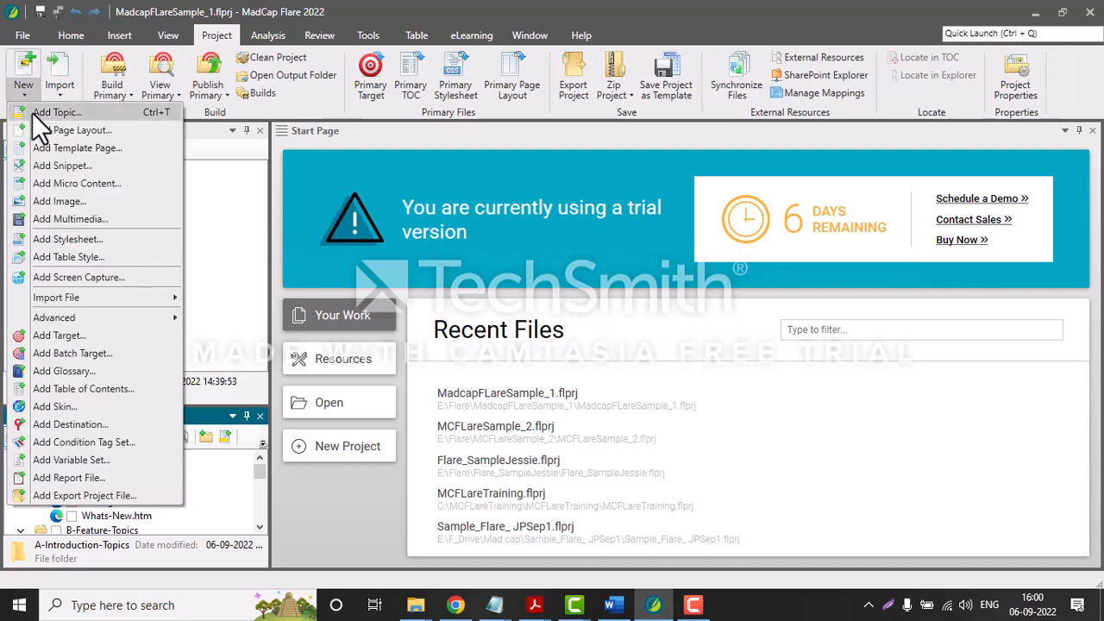
pyautogui.click(32, 112)
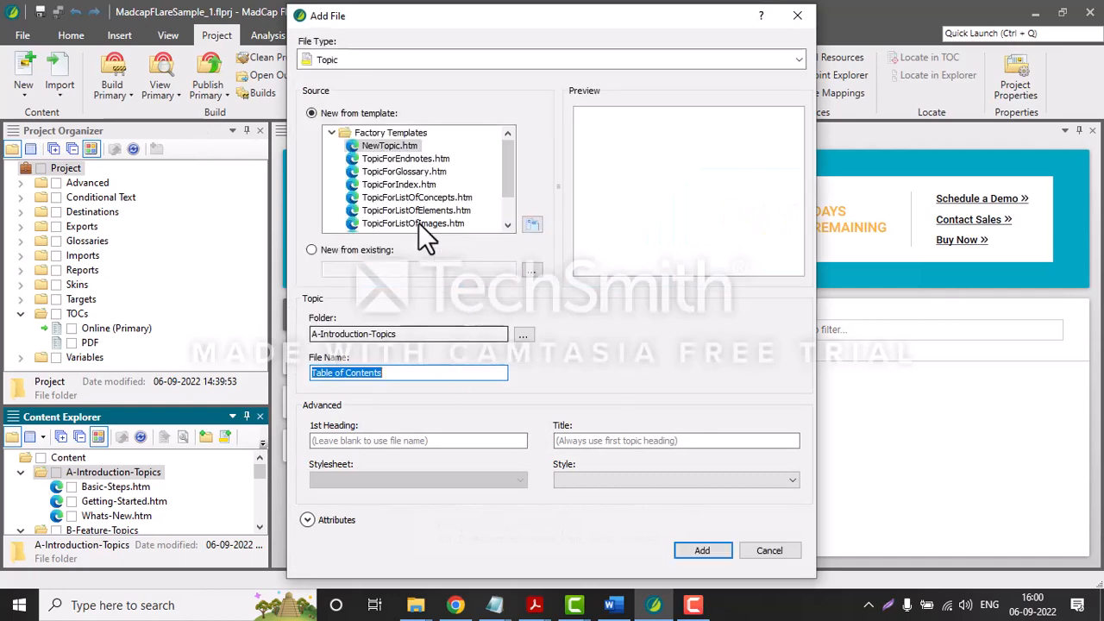
pyautogui.click(394, 147)
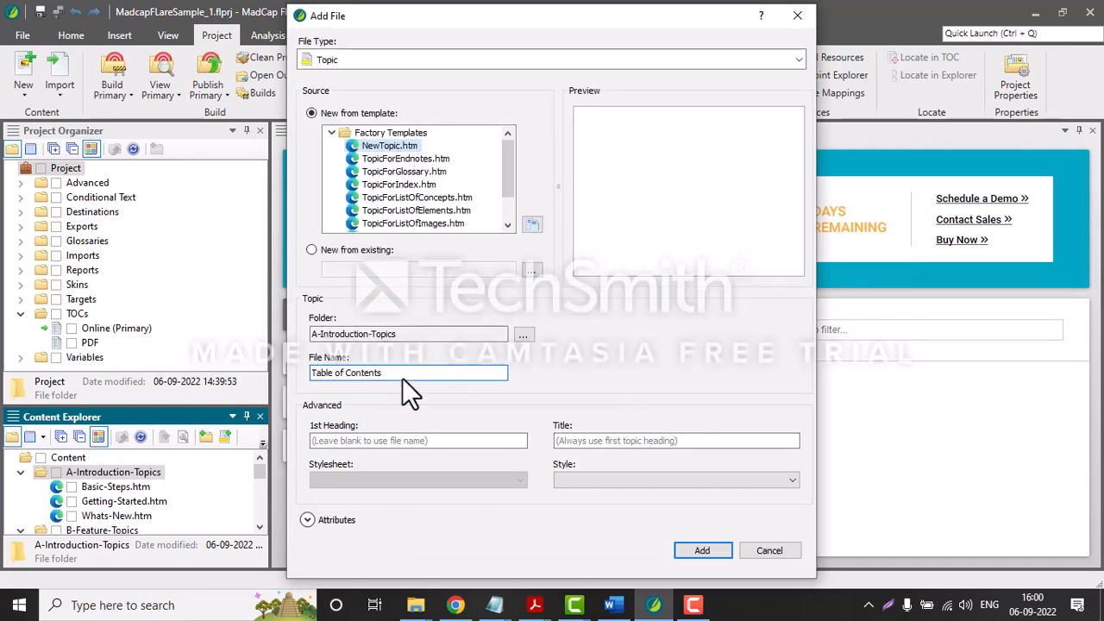
# - Set the new topic's file name to Introduction and copy that name
pyautogui.click(321, 372)
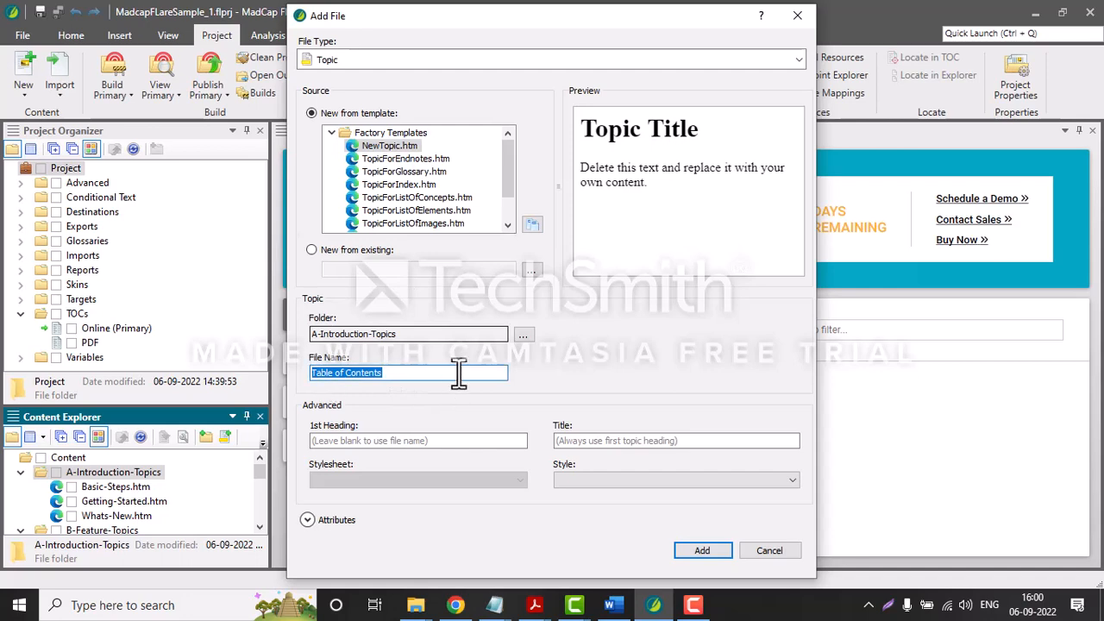
pyautogui.write('int')
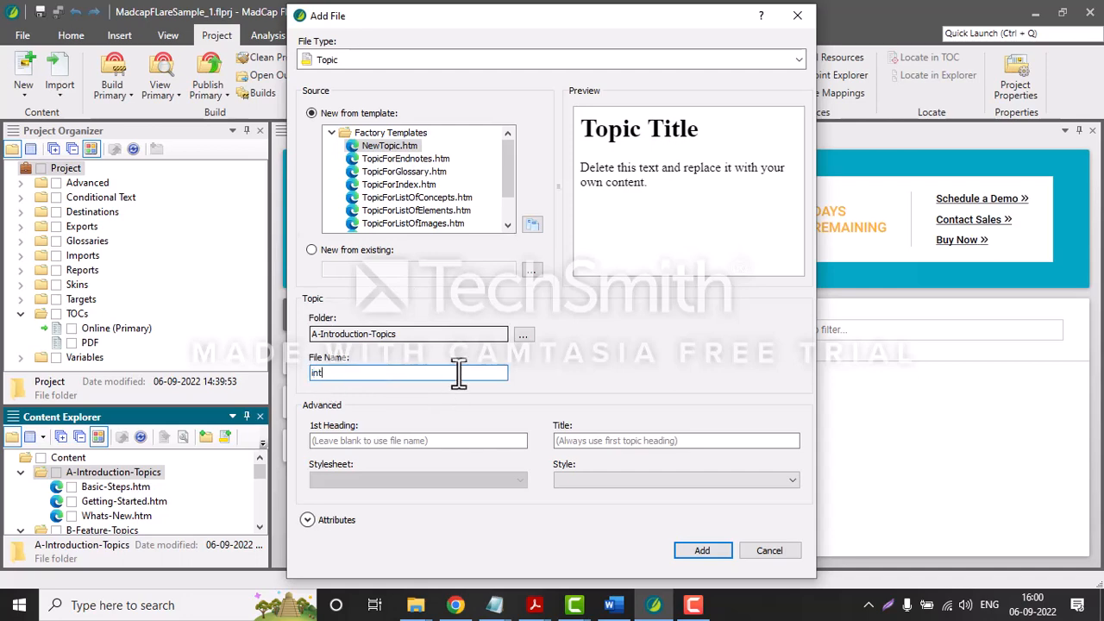
pyautogui.write('roduction')
pyautogui.press('Left')
pyautogui.press('Left')
pyautogui.press('Left')
pyautogui.press('Left')
pyautogui.press('Delete')
pyautogui.write('I')
pyautogui.doubleClick(384, 371)
pyautogui.hotkey('ctrl', 'c')
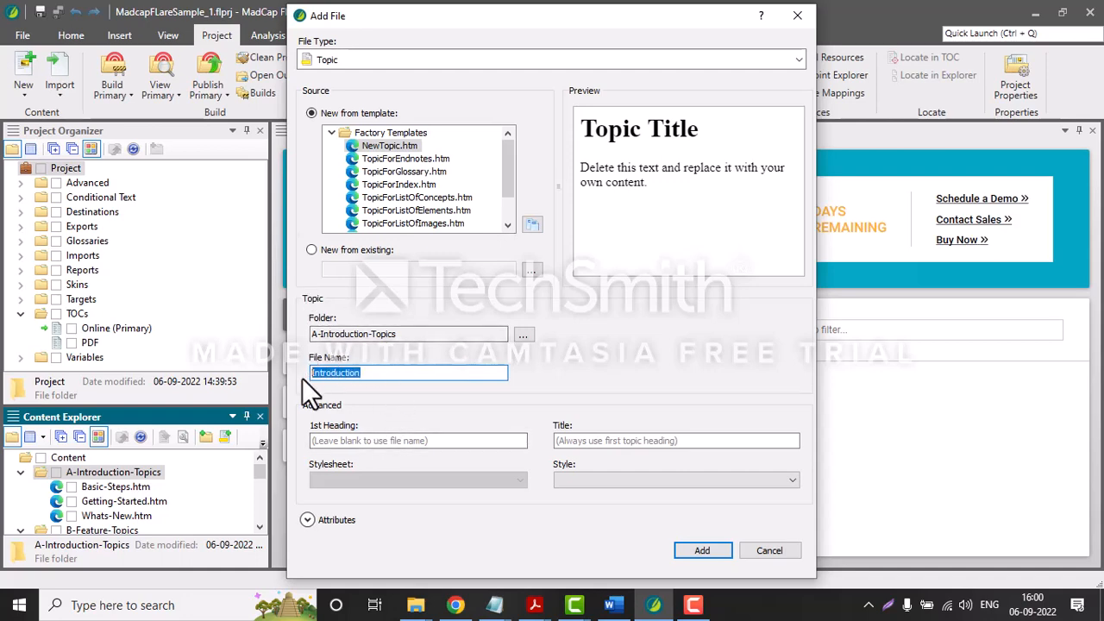
# - Set the new topic's title and first heading to Introduction and add the topic to the project
pyautogui.click(595, 440)
pyautogui.hotkey('ctrl', 'v')
pyautogui.click(477, 440)
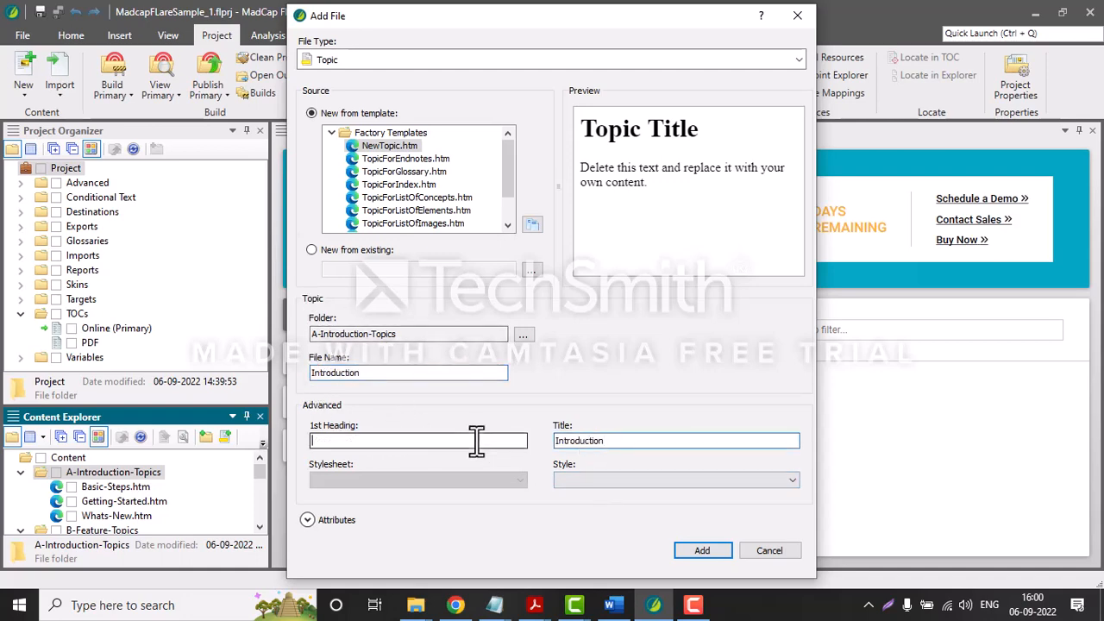
pyautogui.hotkey('ctrl', 'v')
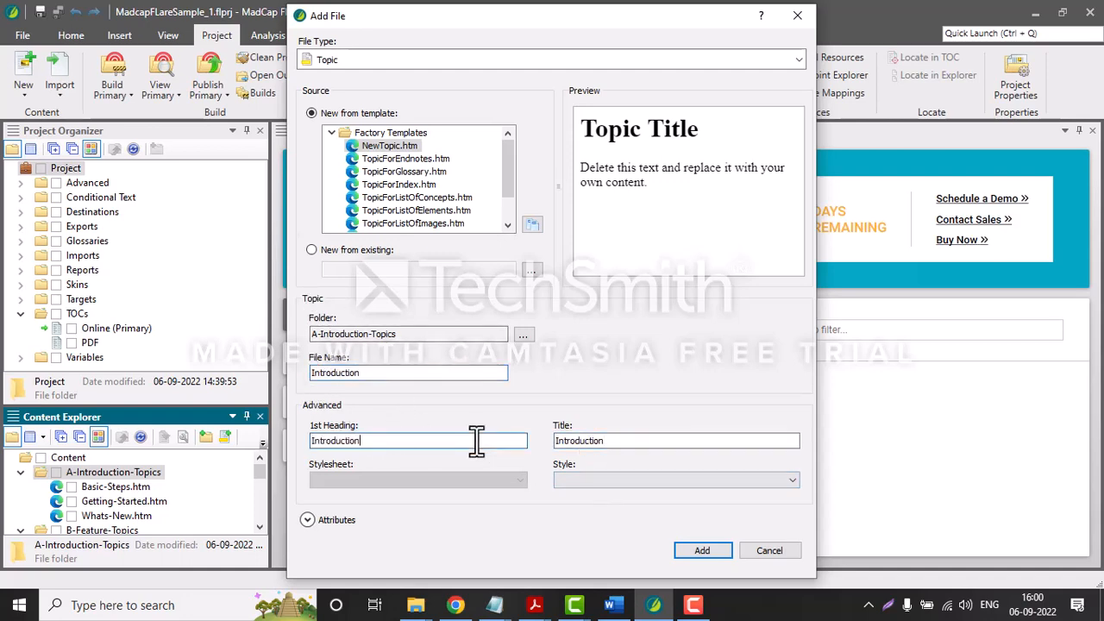
pyautogui.click(698, 551)
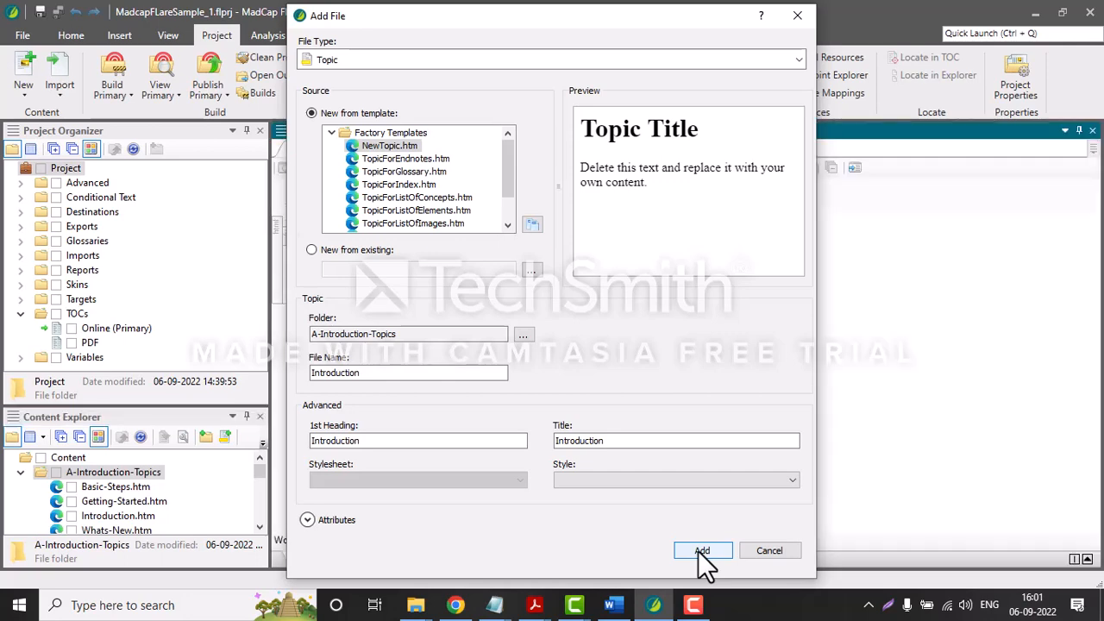
pyautogui.click(701, 552)
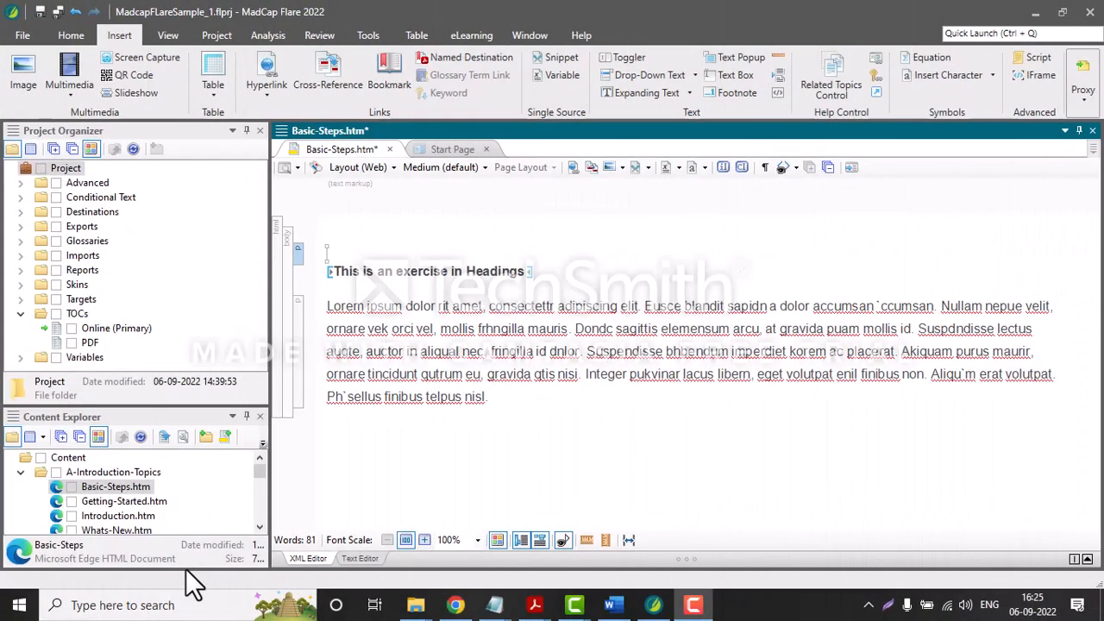
# - Display the available styles and enter "Heading Level 1" in the h1 style at the top of Basic-Steps.htm
pyautogui.click(80, 36)
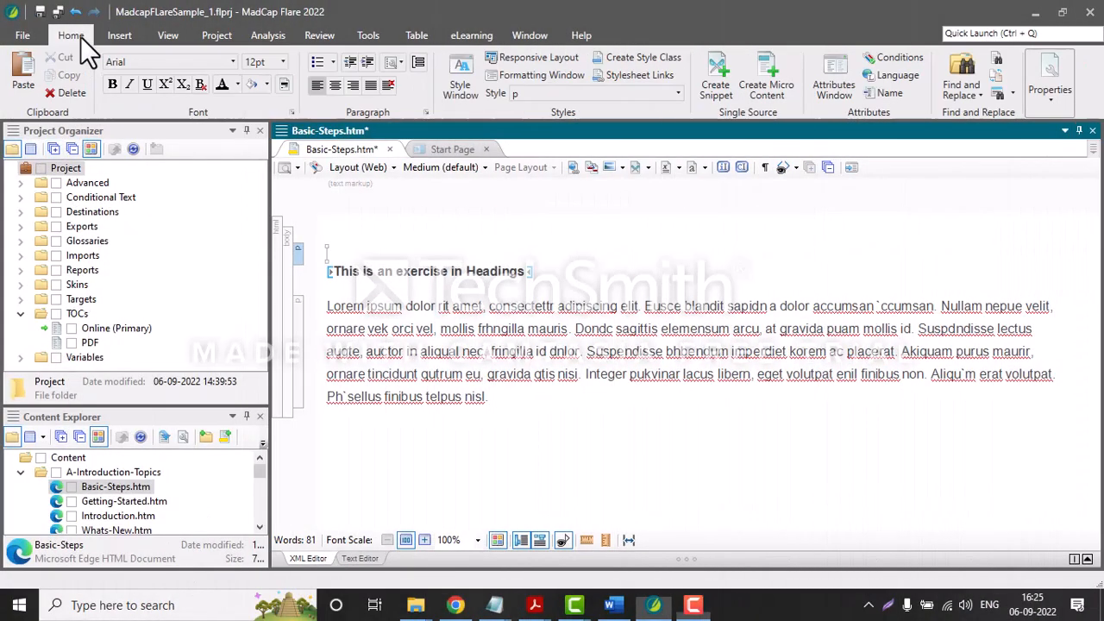
pyautogui.click(463, 90)
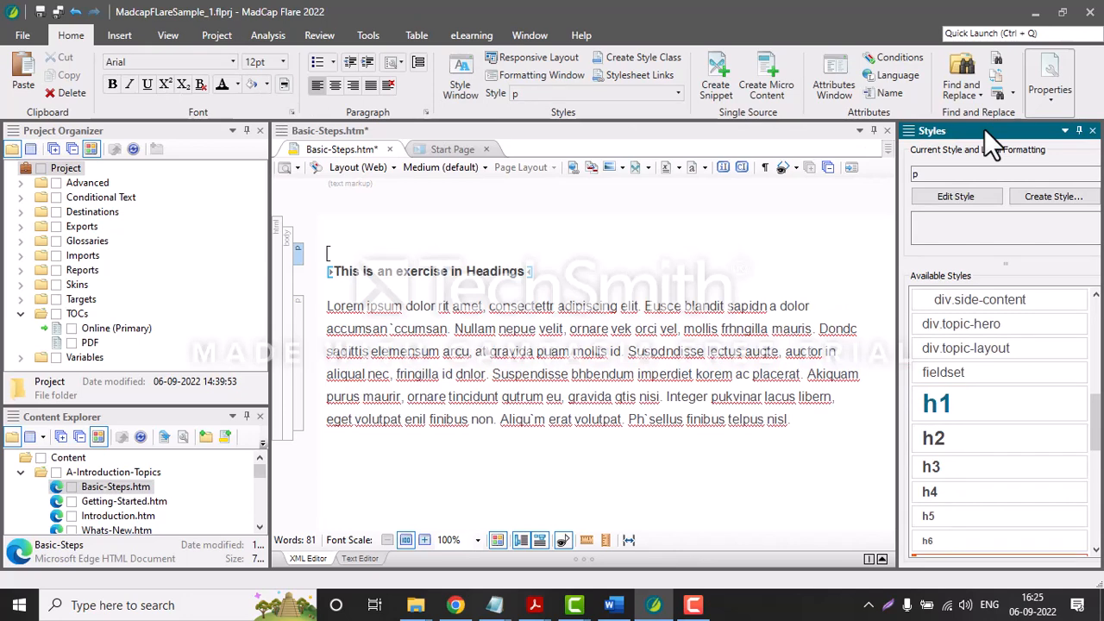
pyautogui.doubleClick(1014, 401)
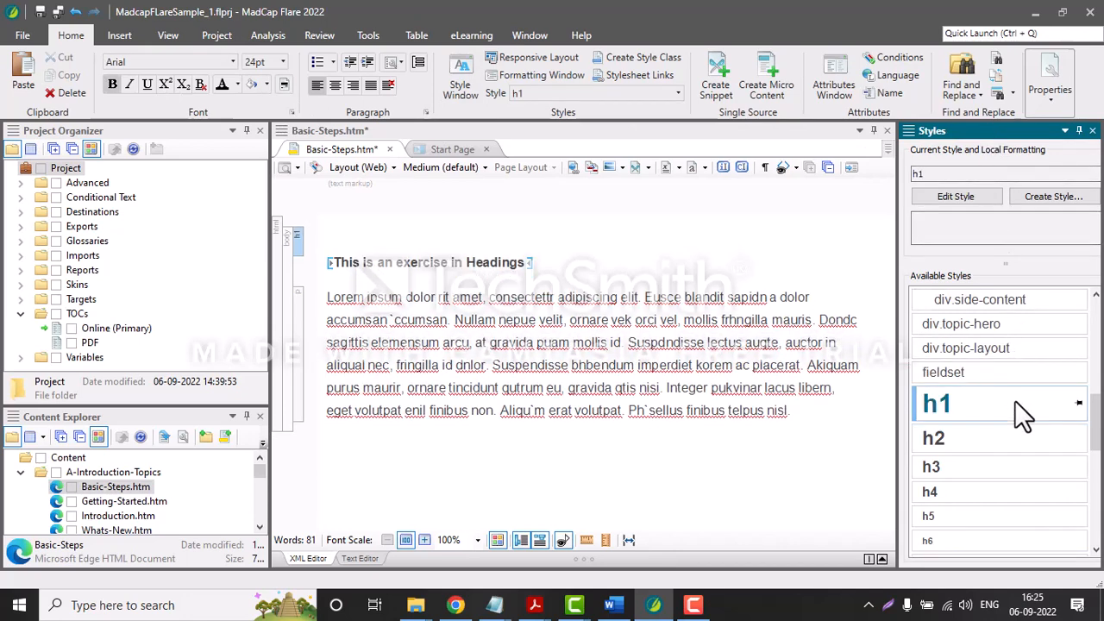
pyautogui.write('Hea')
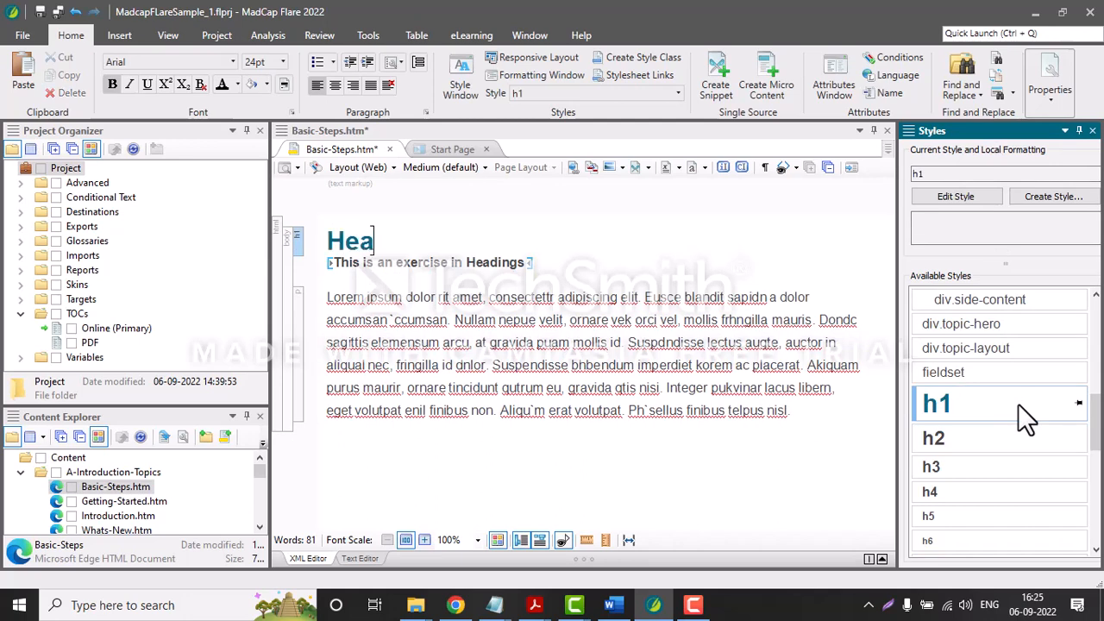
pyautogui.write('ding Leve')
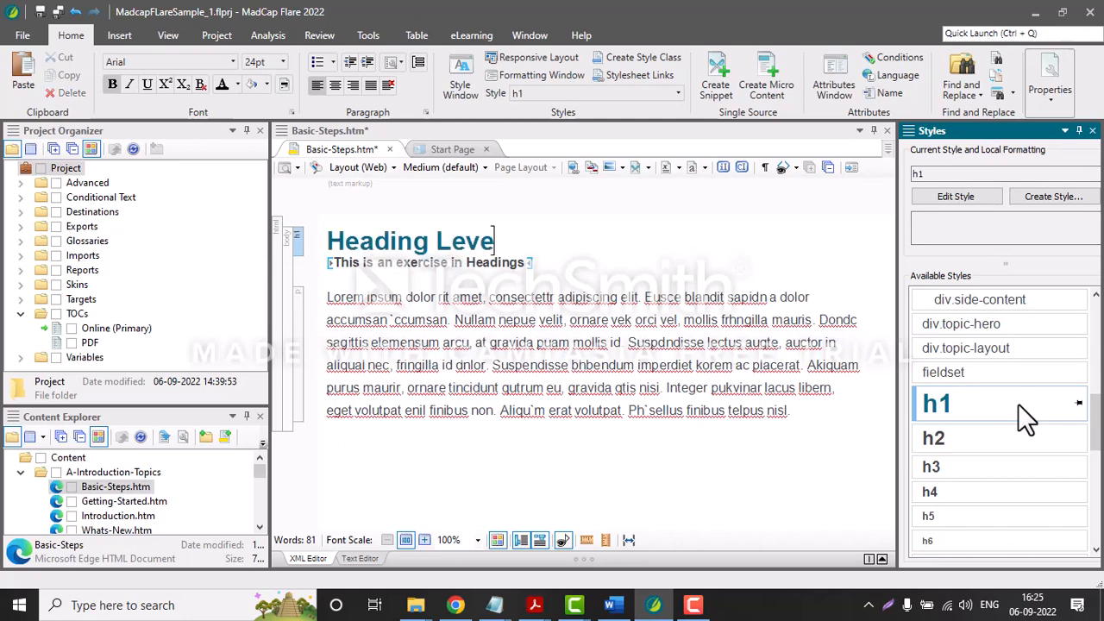
pyautogui.write('l 1')
pyautogui.press('Return')
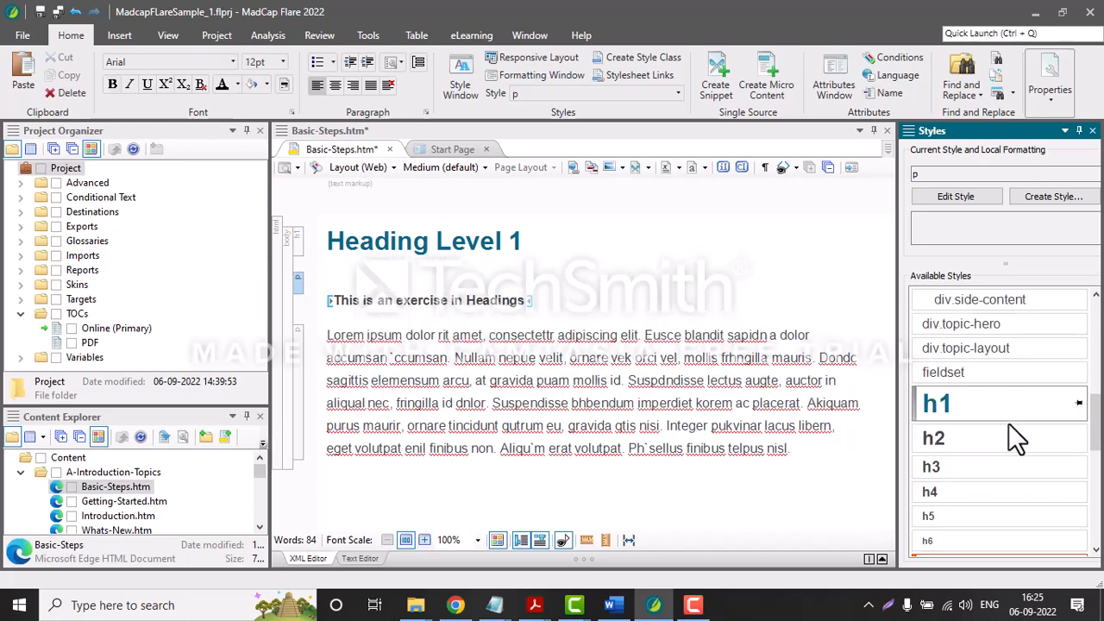
# - Add the line "Heading Level 2" in the h2 style below the first heading
pyautogui.doubleClick(1009, 431)
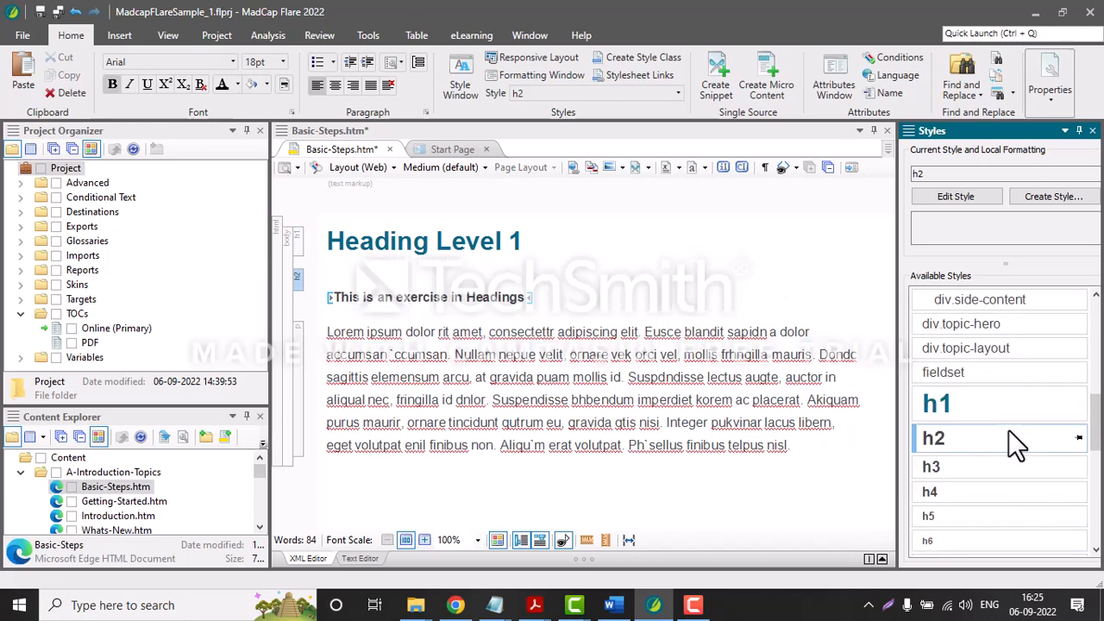
pyautogui.write('Heading')
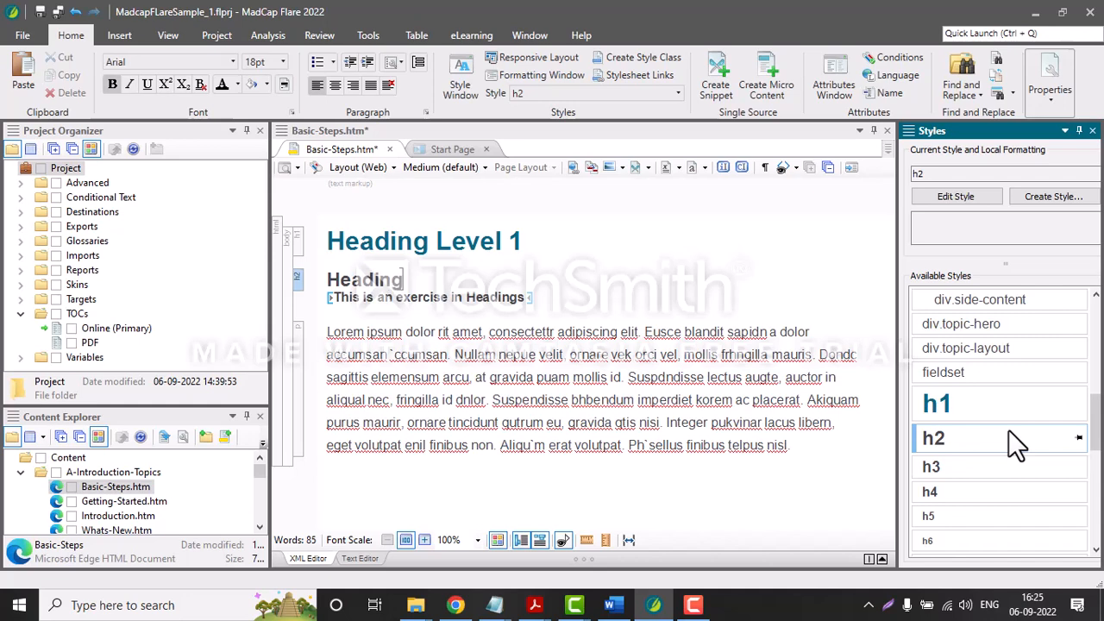
pyautogui.write(' Level 2')
pyautogui.press('Return')
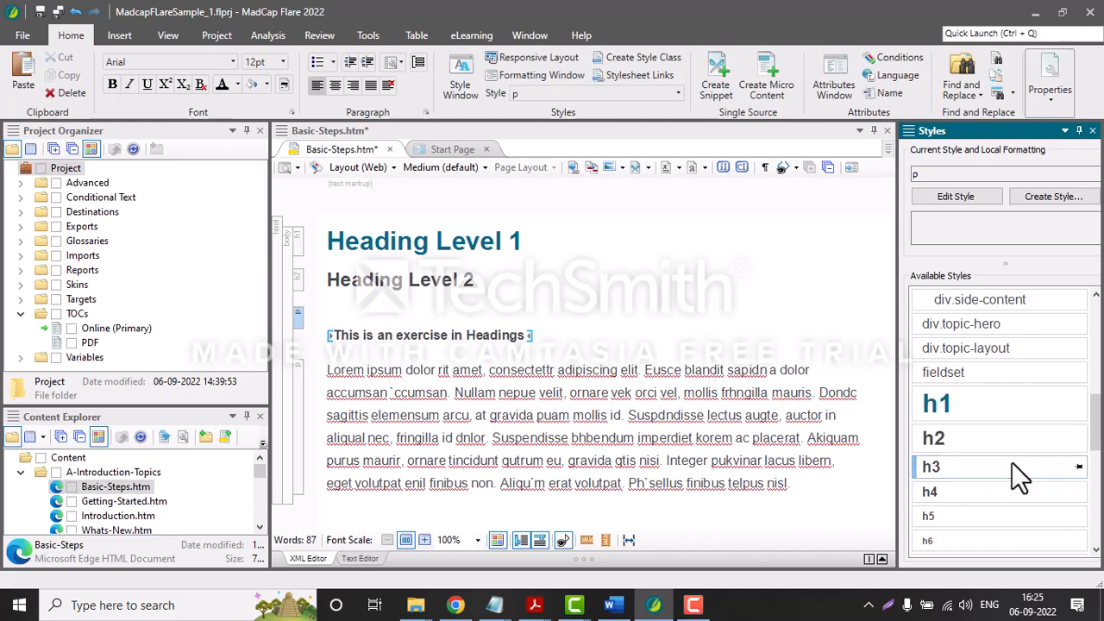
# - Add the line "Heading Level 3" in the h3 style and apply the h4 style to the line after it
pyautogui.doubleClick(1016, 466)
pyautogui.write('H')
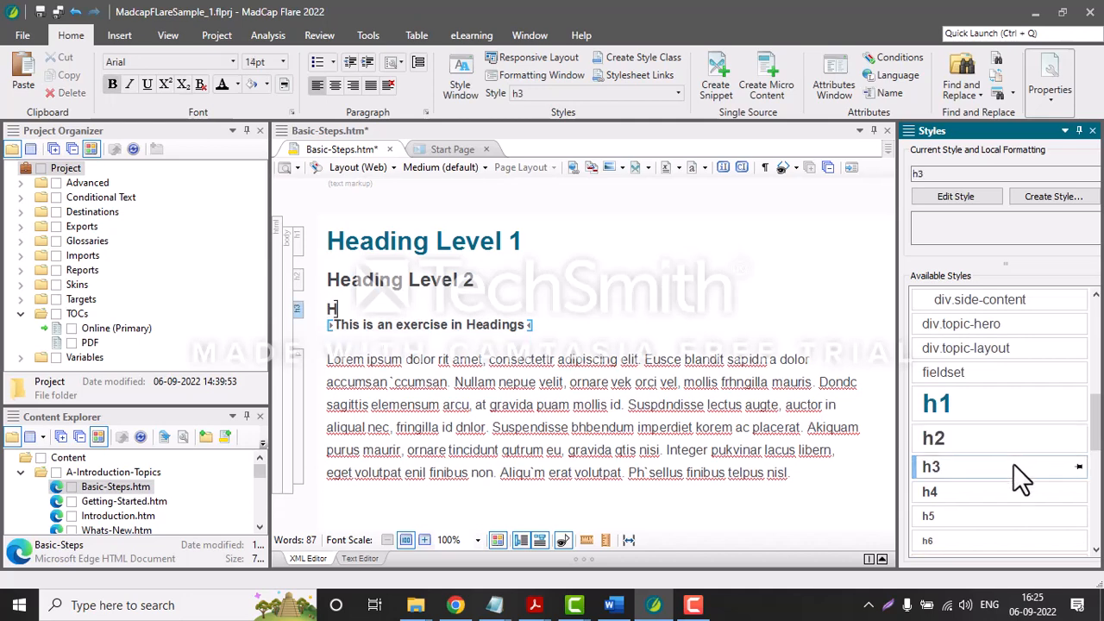
pyautogui.write('eading Level 3')
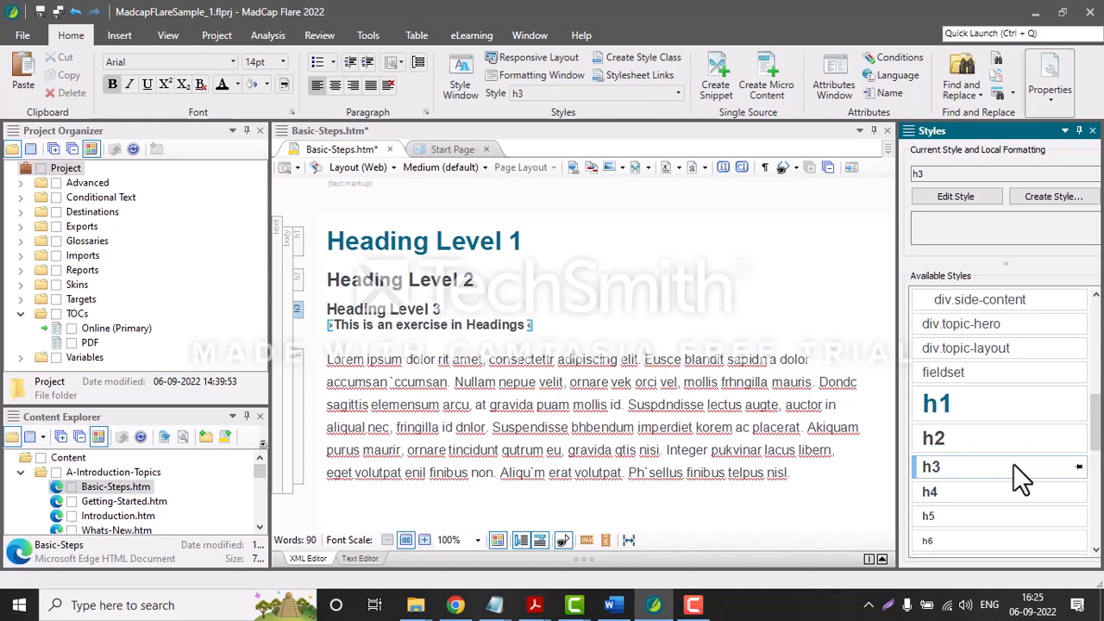
pyautogui.press('Return')
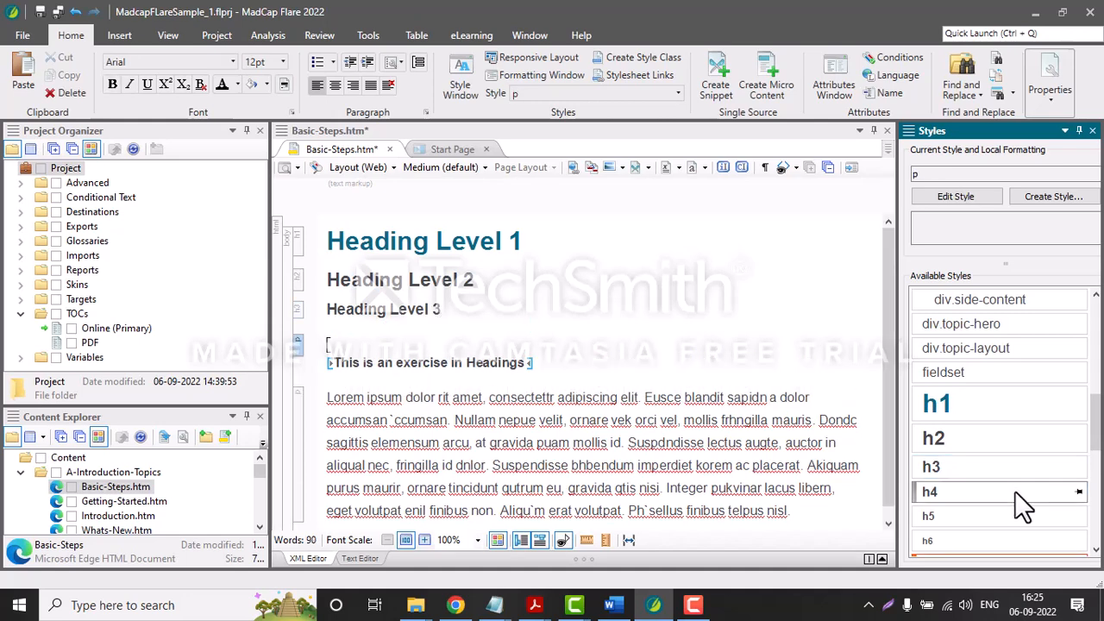
pyautogui.doubleClick(1015, 491)
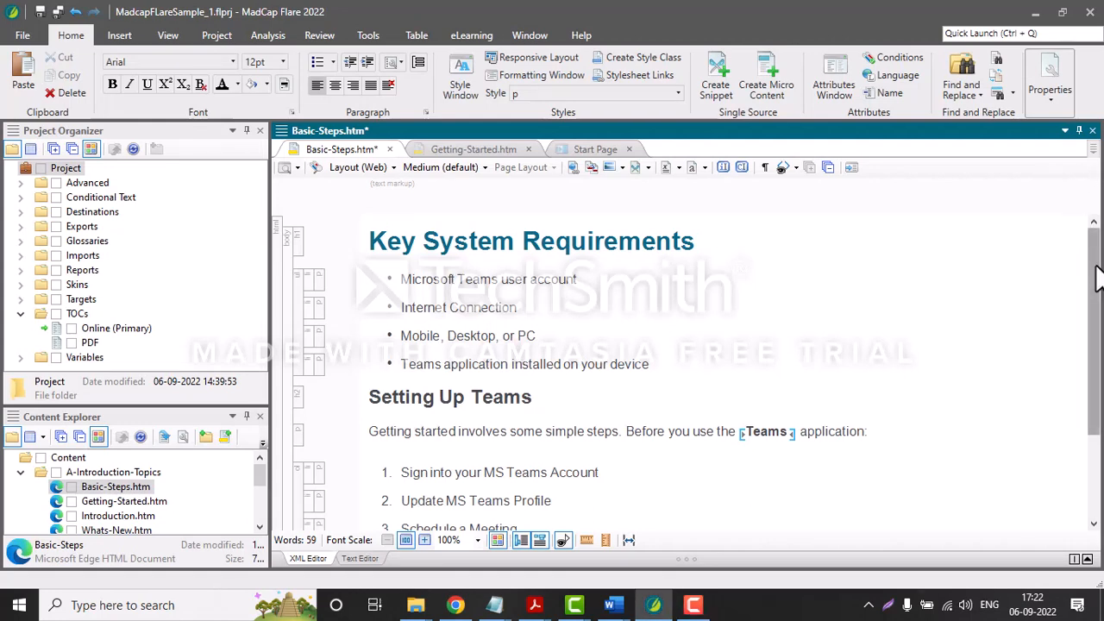
# - Create a snippet named Snipet1 from the whole Setting Up Teams section, replacing the source content, and reveal its file under Resources
pyautogui.scroll(-3, 1078, 414)
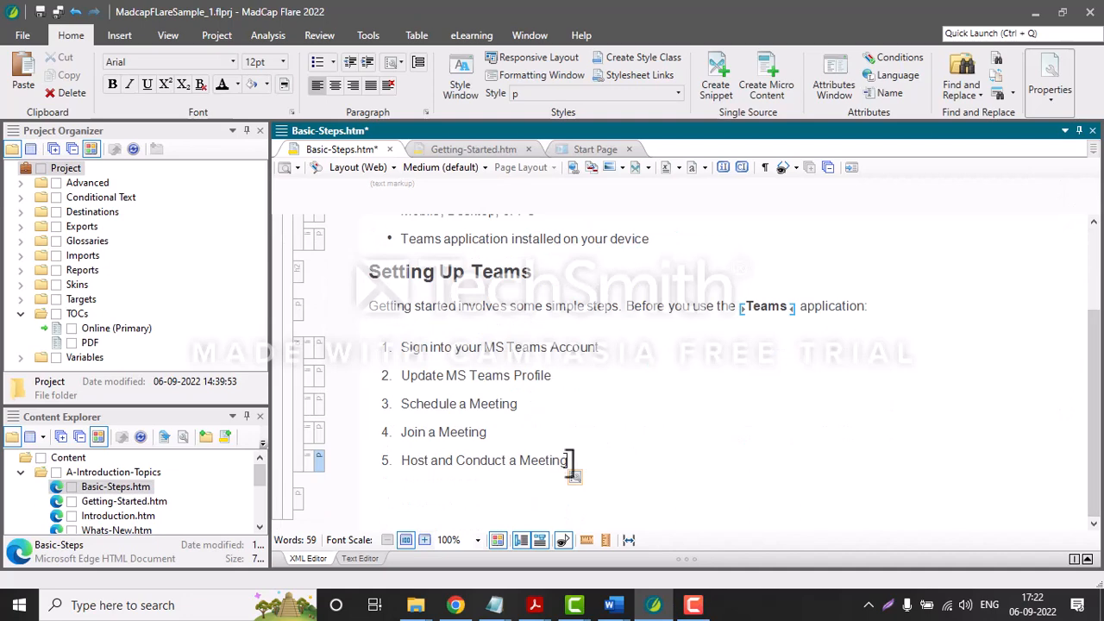
pyautogui.moveTo(572, 461); pyautogui.dragTo(369, 269)
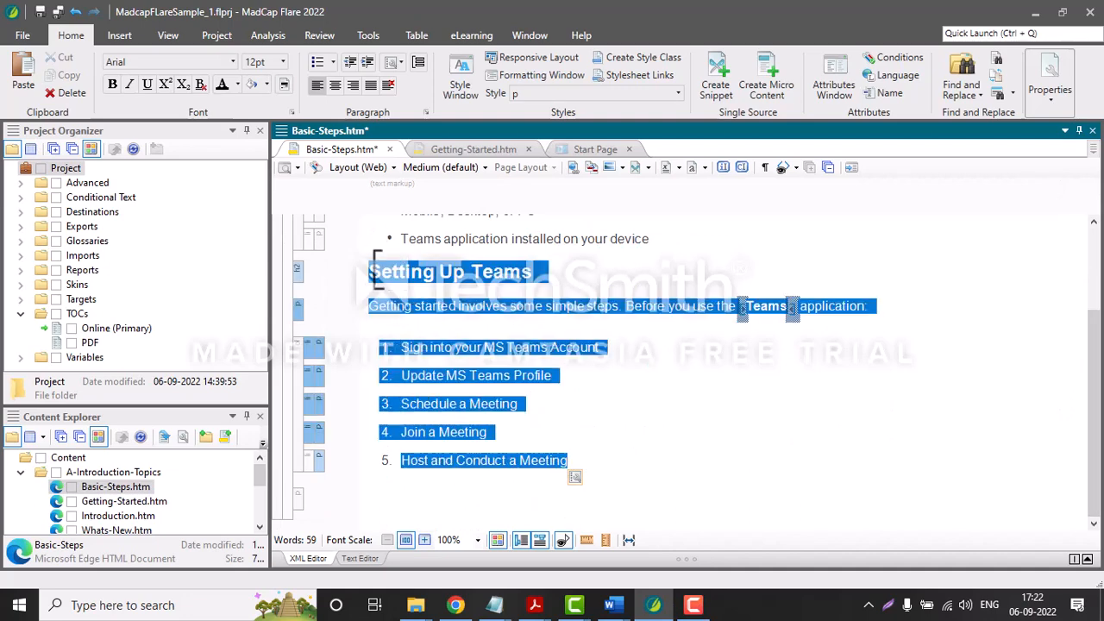
pyautogui.click(710, 73)
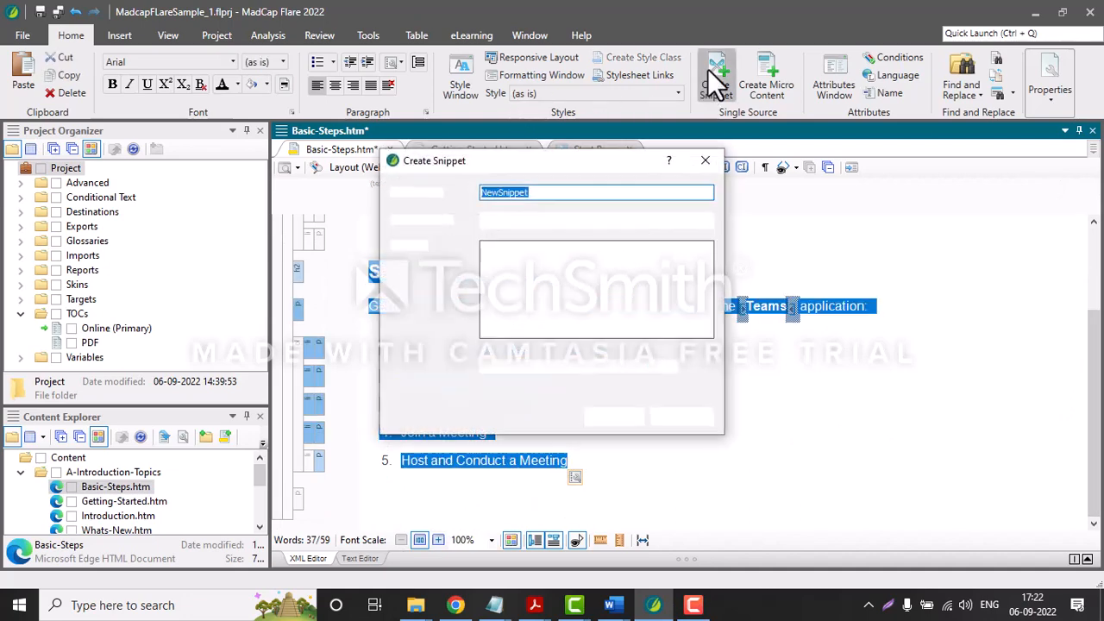
pyautogui.click(572, 193)
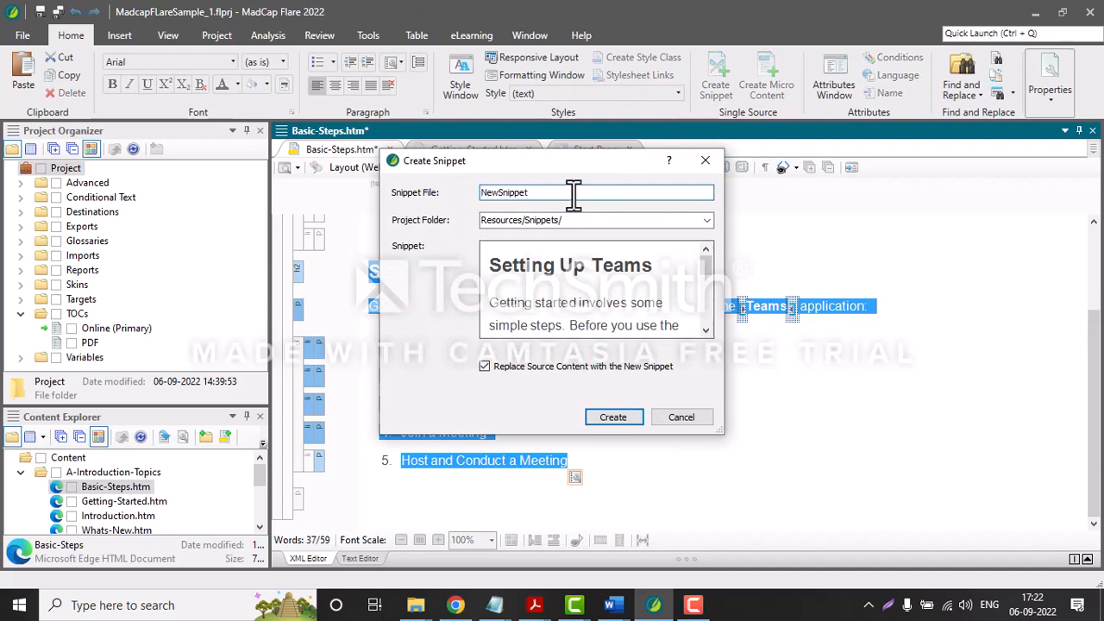
pyautogui.moveTo(573, 195); pyautogui.dragTo(456, 195)
pyautogui.write('Snipet1')
pyautogui.click(612, 417)
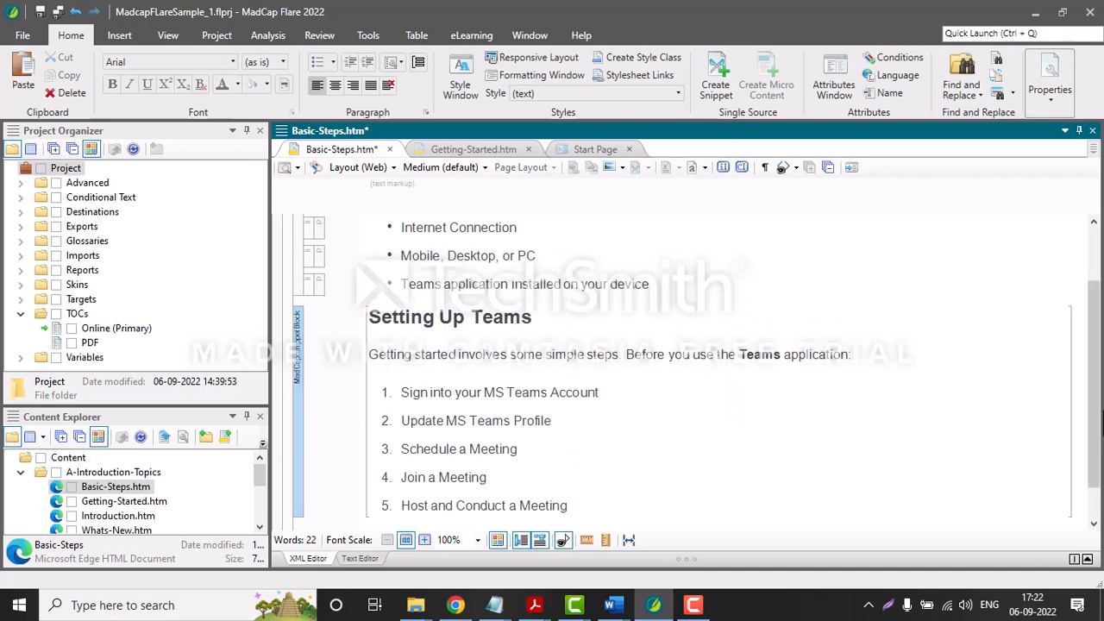
pyautogui.moveTo(1099, 428); pyautogui.dragTo(1099, 474)
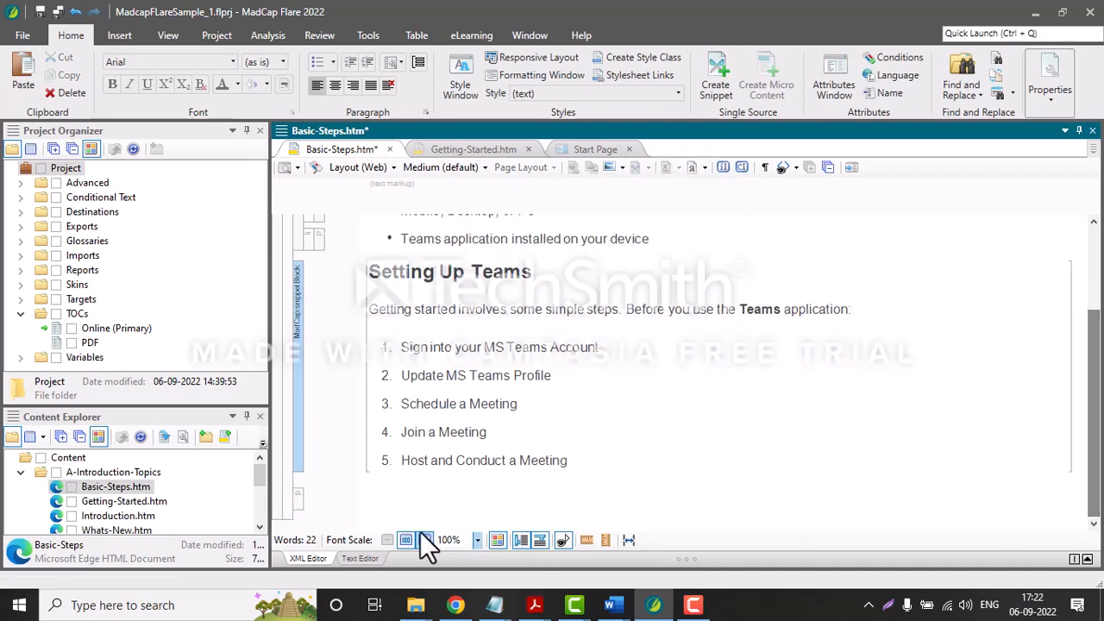
pyautogui.moveTo(260, 479); pyautogui.dragTo(252, 509)
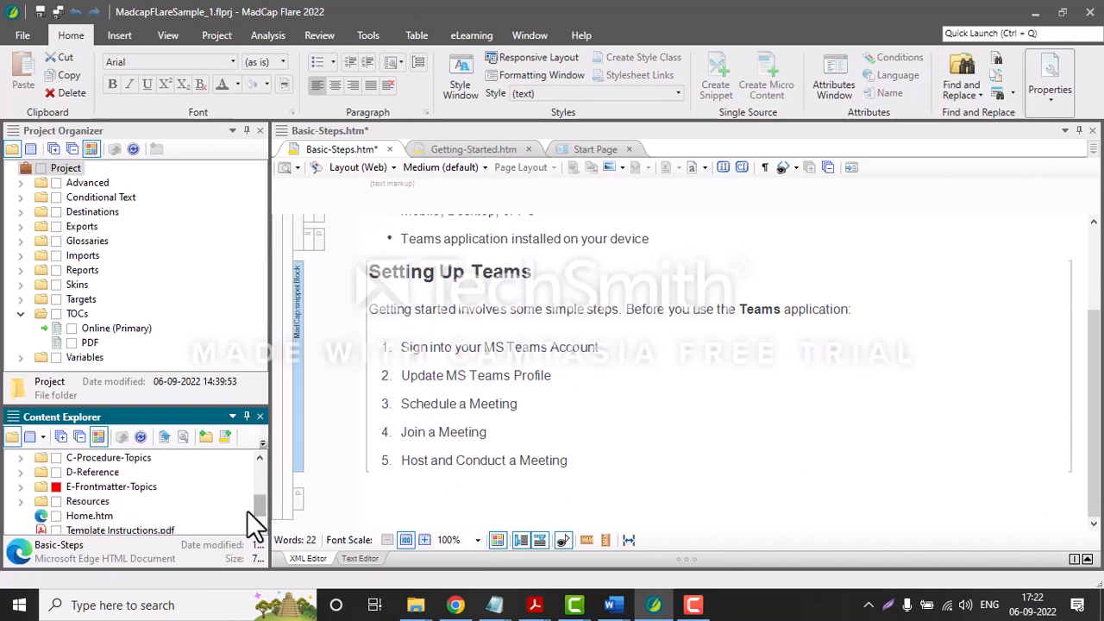
pyautogui.click(20, 502)
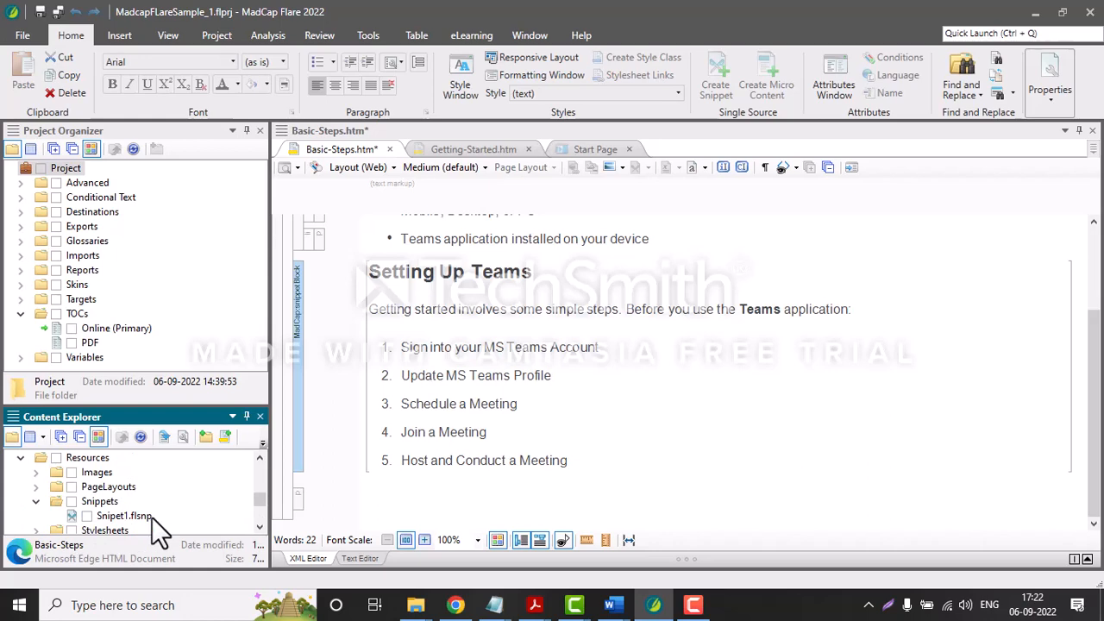
# - Insert a link to the Snipet1.flsnp snippet below the table in Getting-Started.htm
pyautogui.click(463, 151)
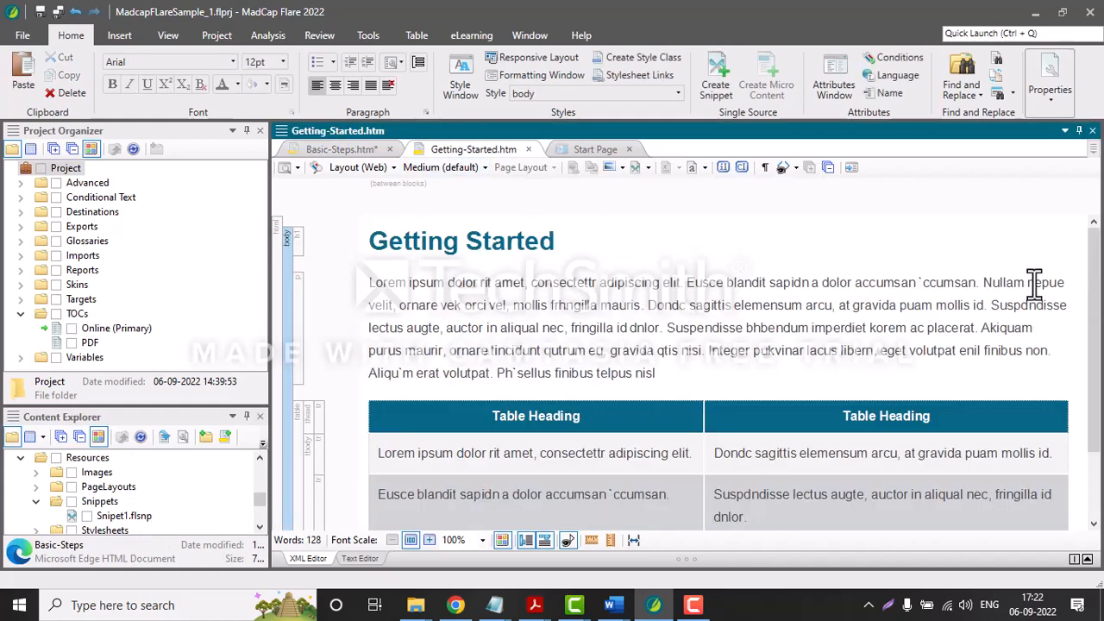
pyautogui.moveTo(1094, 306); pyautogui.dragTo(1088, 388)
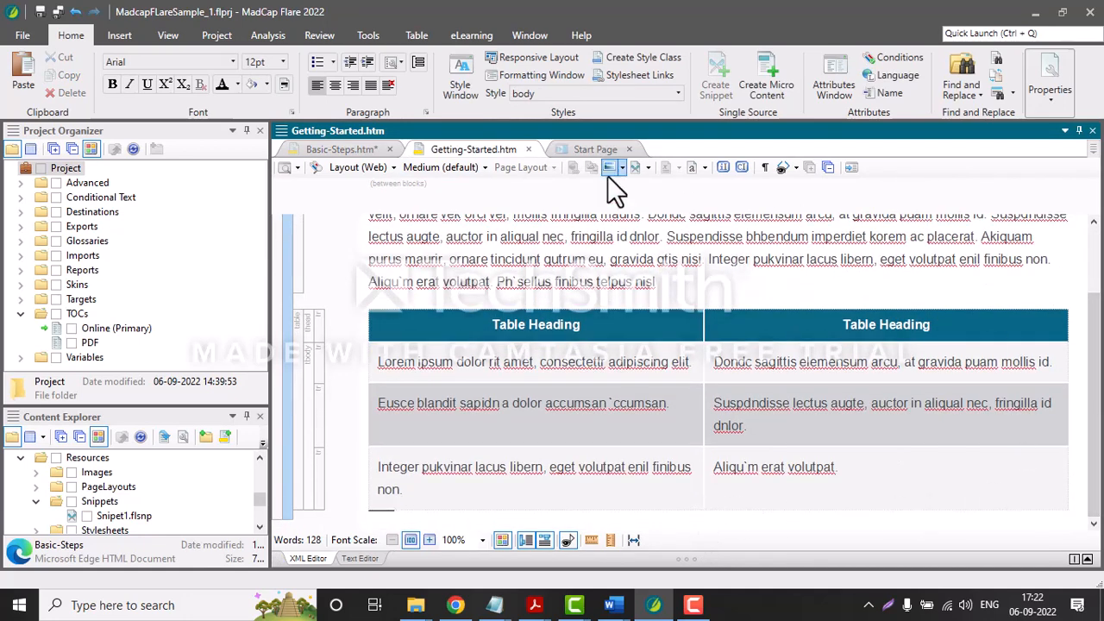
pyautogui.click(120, 35)
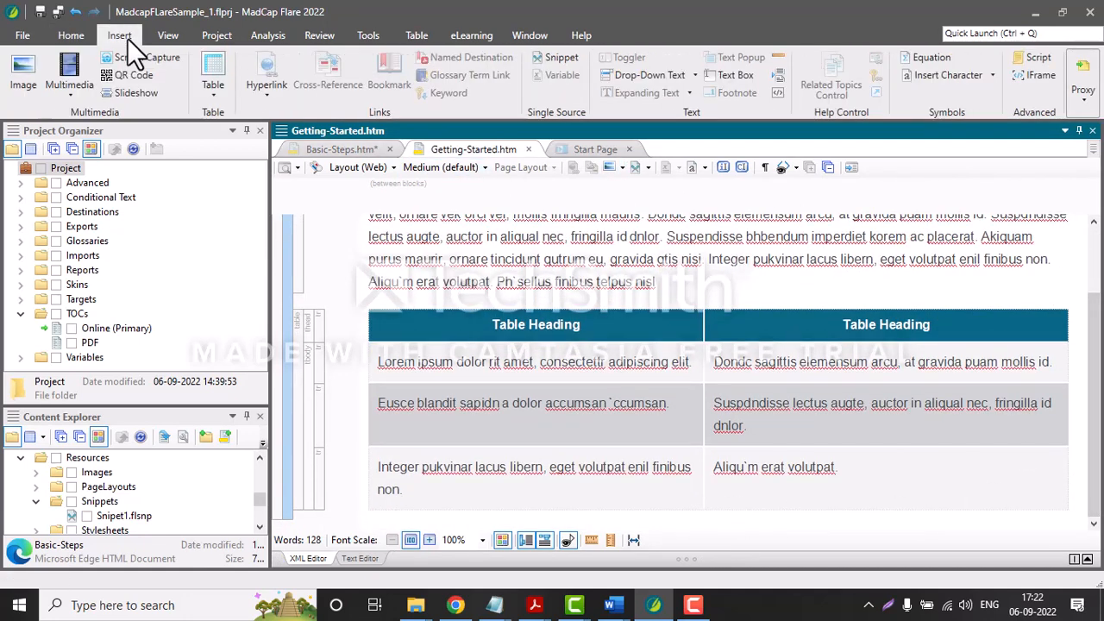
pyautogui.click(585, 58)
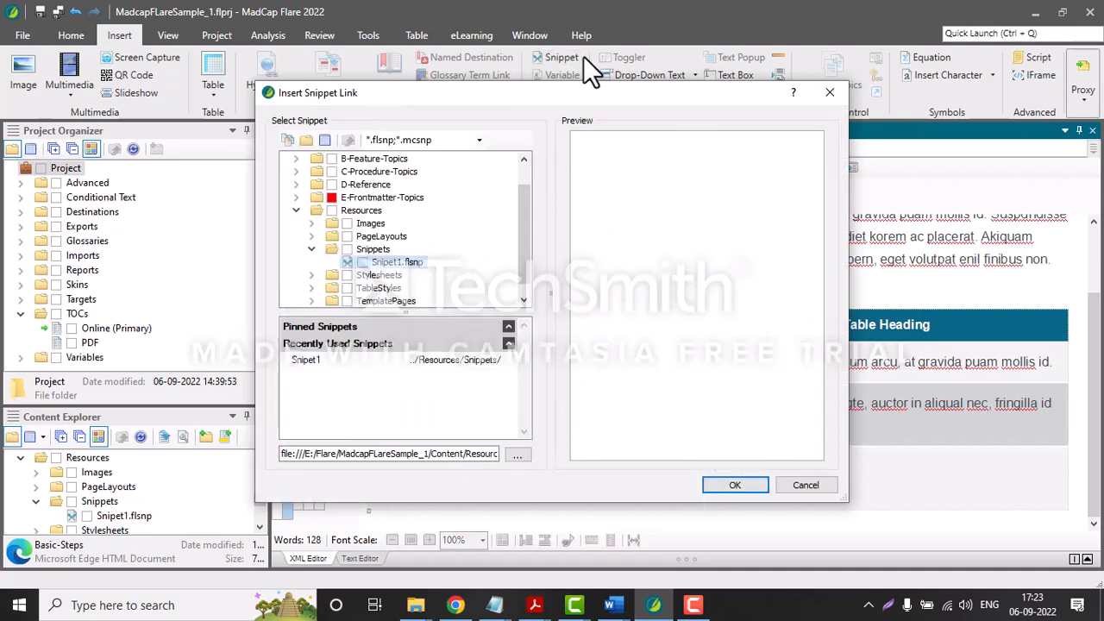
pyautogui.click(419, 263)
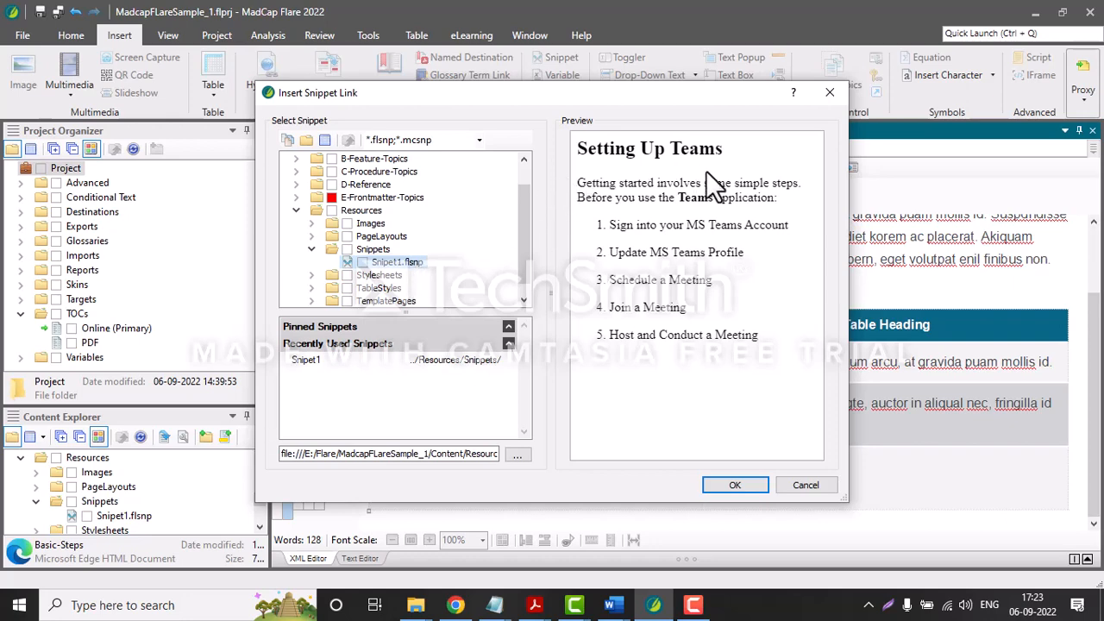
pyautogui.click(736, 486)
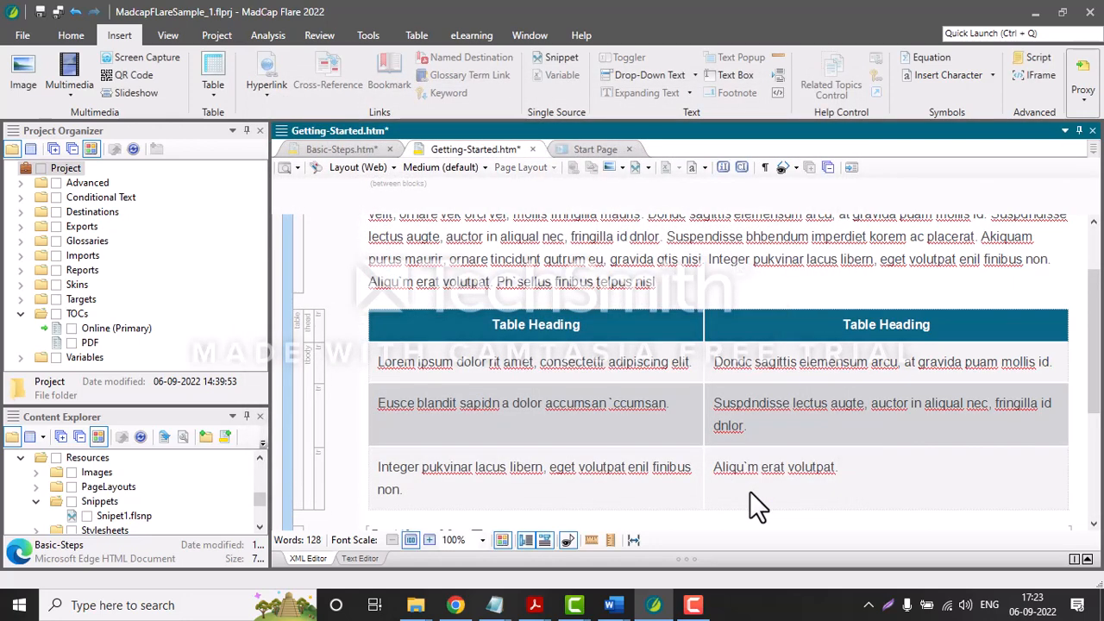
pyautogui.moveTo(1097, 387); pyautogui.dragTo(1064, 520)
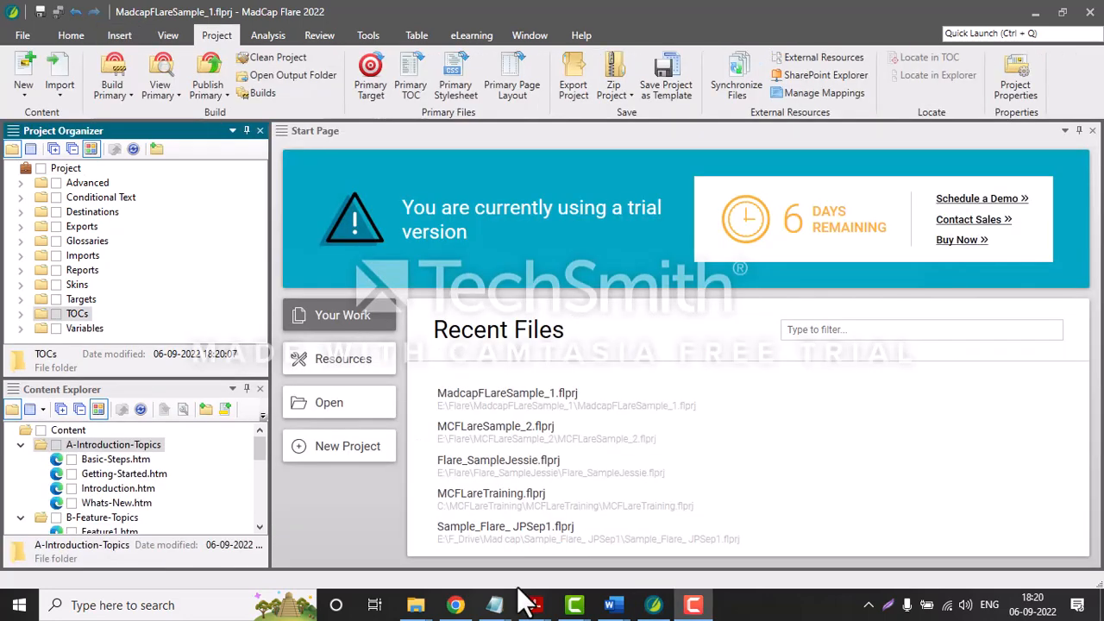
# - Add a table of contents file named Table of Contents_Sample1 to the TOCs folder, based on the MyTOC template
pyautogui.click(20, 313)
pyautogui.scroll(-1, 252, 275)
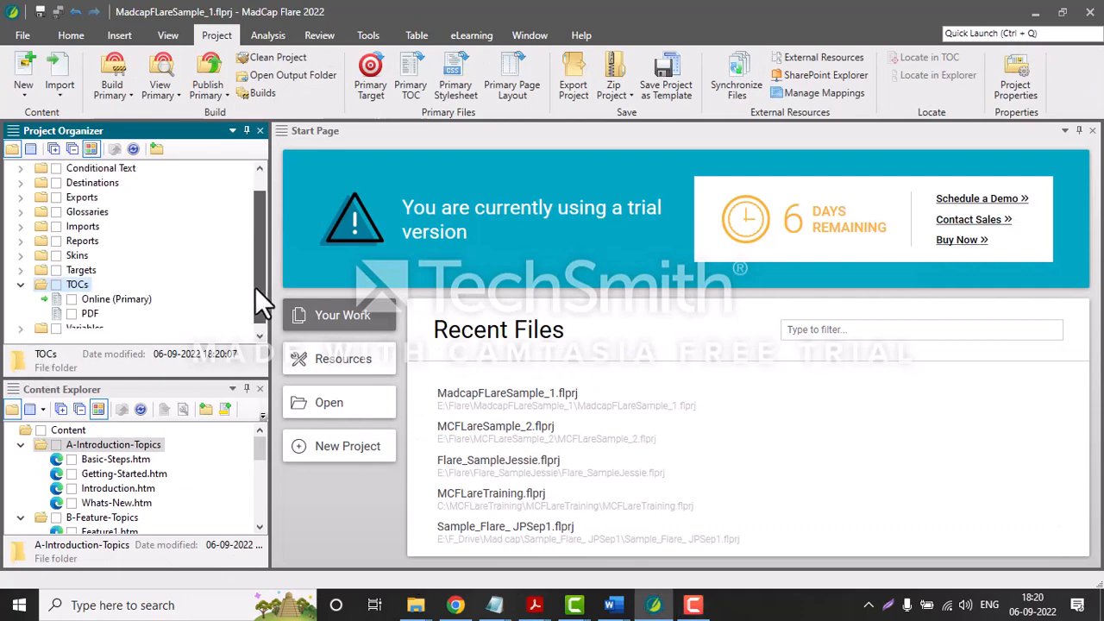
pyautogui.rightClick(73, 285)
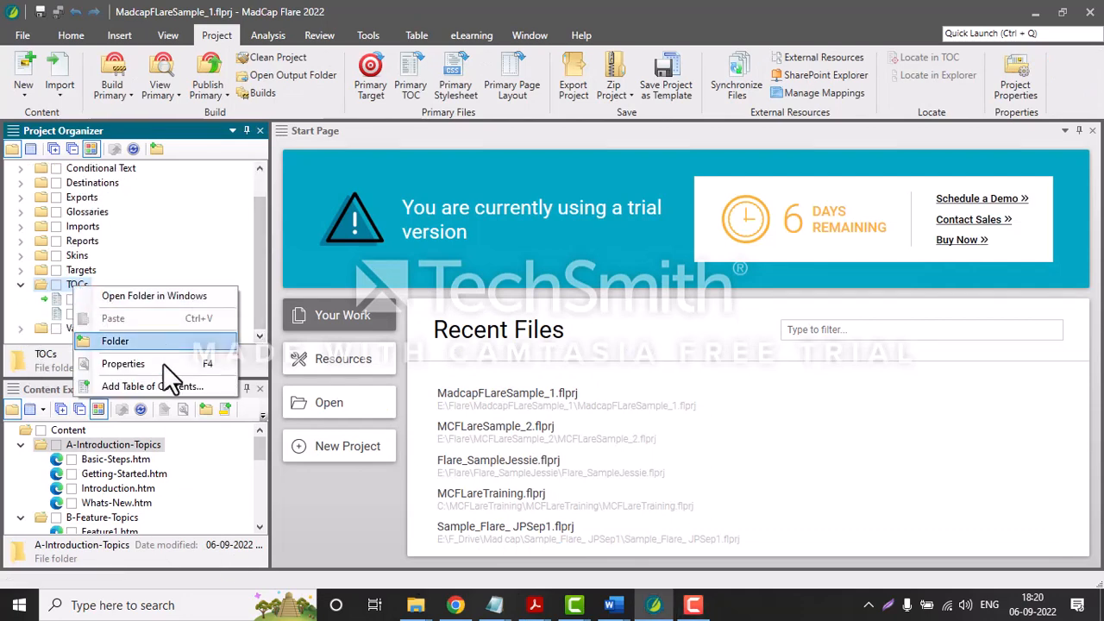
pyautogui.click(156, 391)
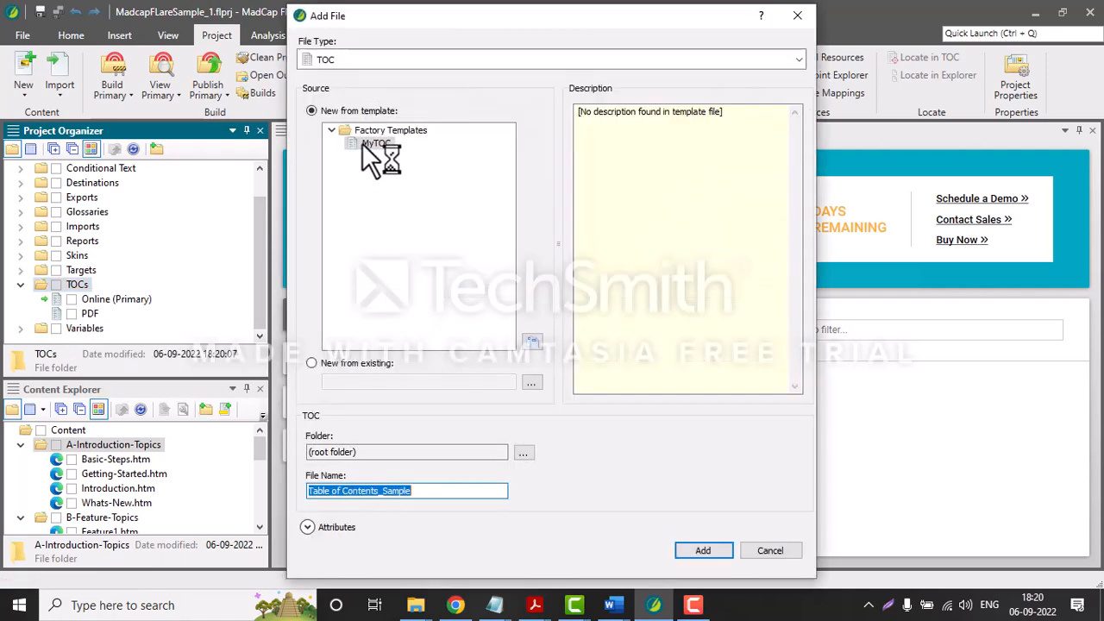
pyautogui.click(425, 492)
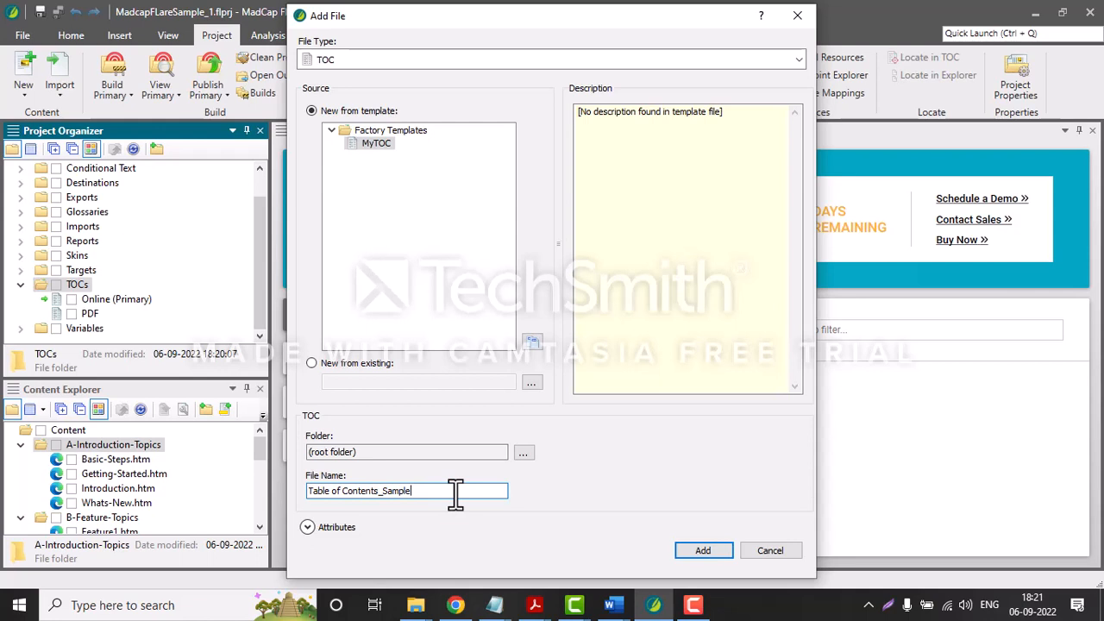
pyautogui.write('1')
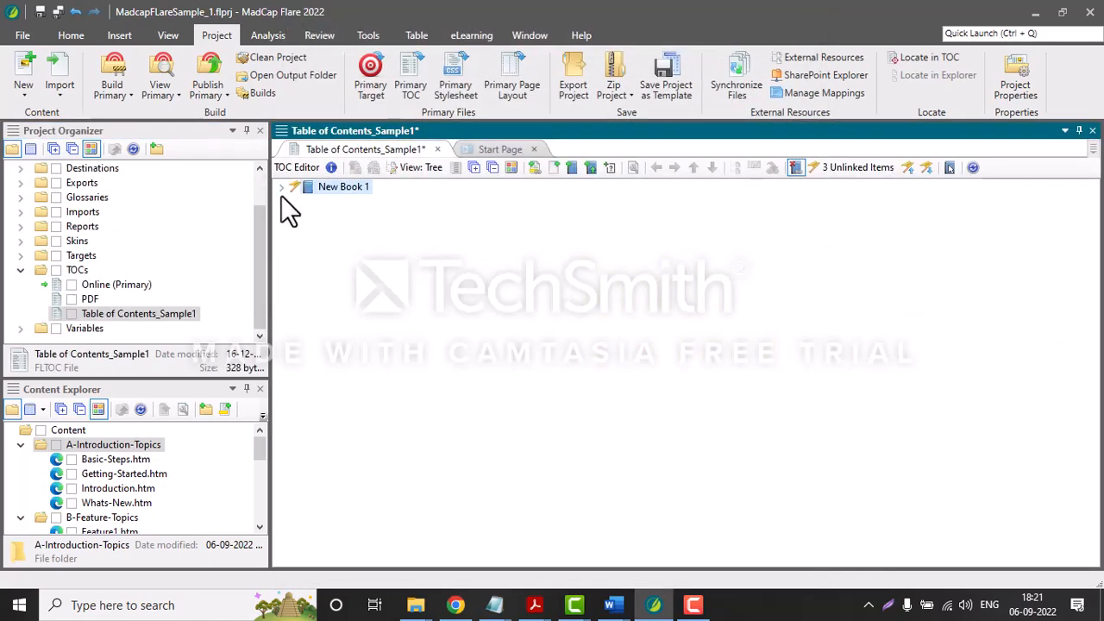
# - Expand New Book 1 in the new table of contents and link it to the Getting-Started.htm topic in A-Introduction-Topics
pyautogui.click(282, 189)
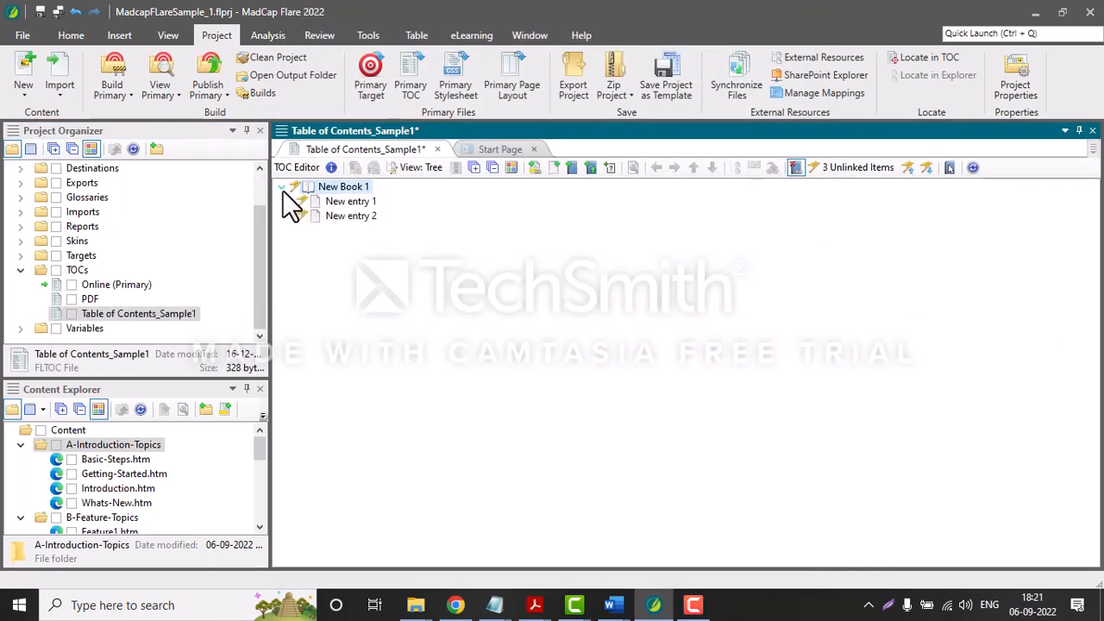
pyautogui.rightClick(371, 202)
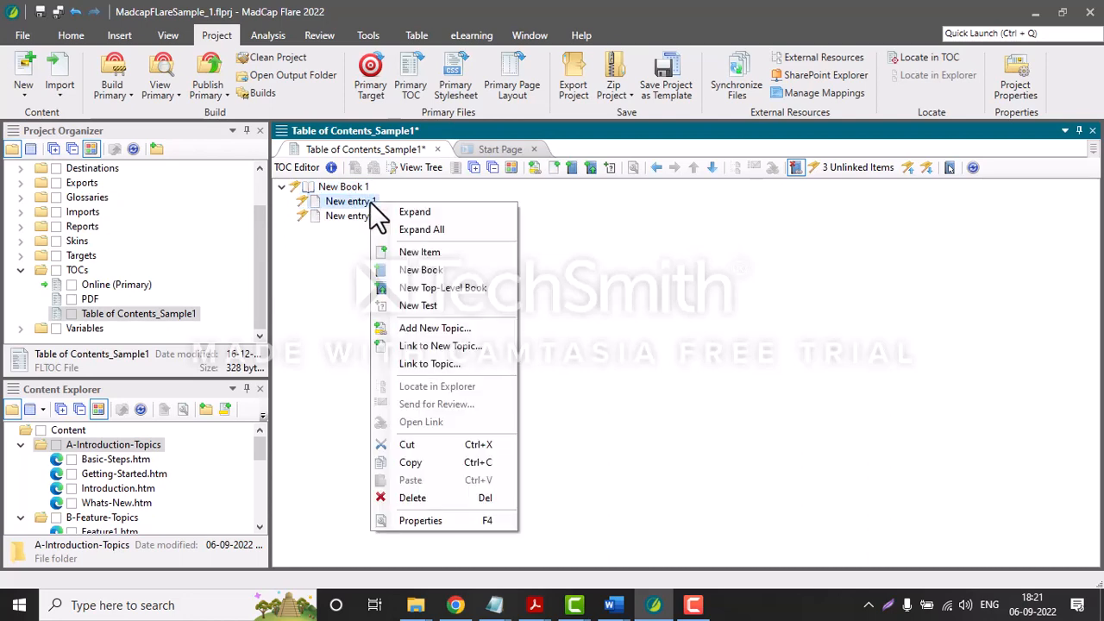
pyautogui.click(367, 188)
pyautogui.rightClick(365, 186)
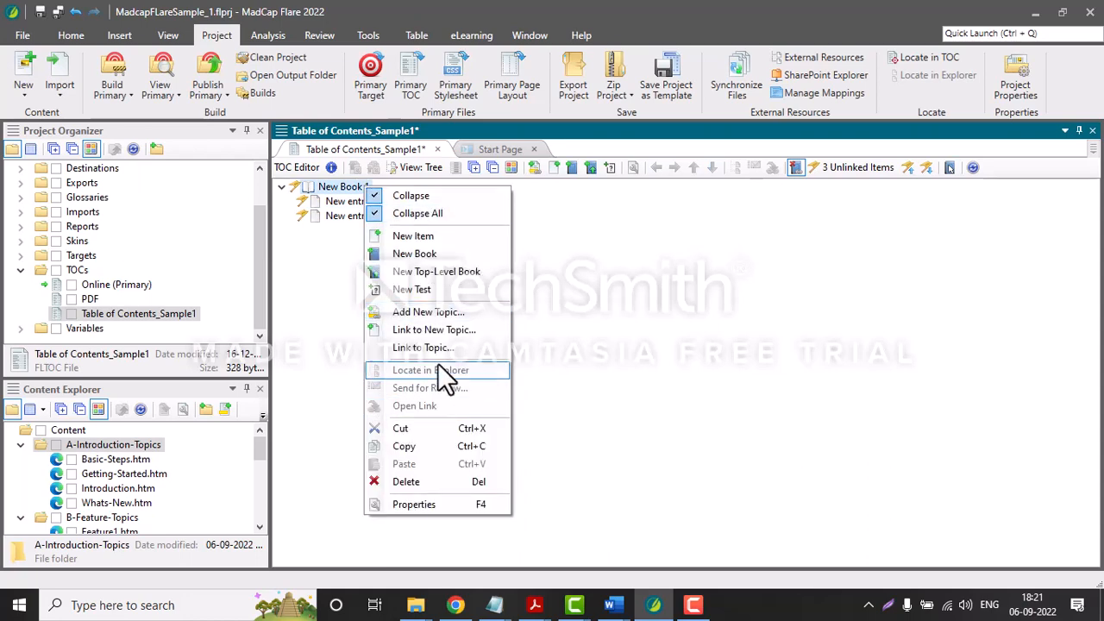
pyautogui.click(444, 354)
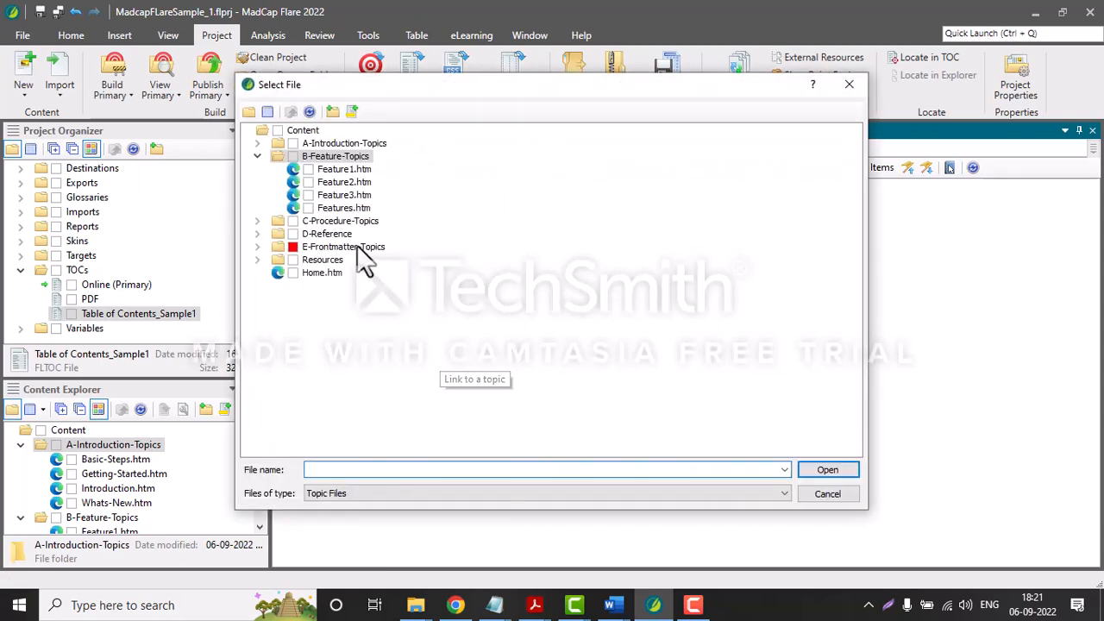
pyautogui.click(257, 144)
pyautogui.click(352, 169)
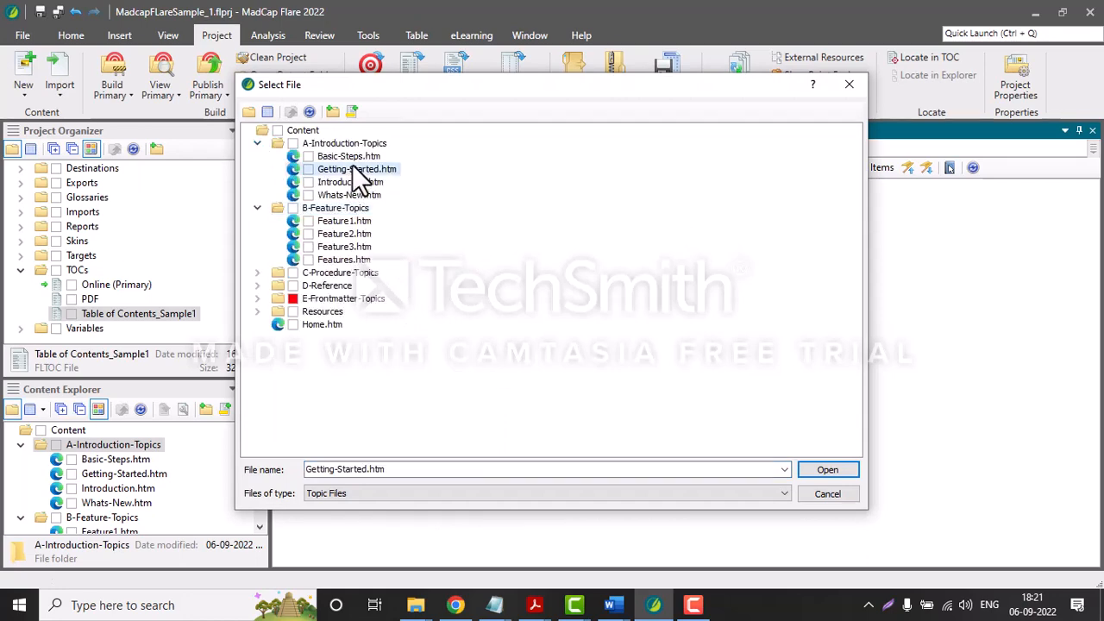
pyautogui.click(844, 474)
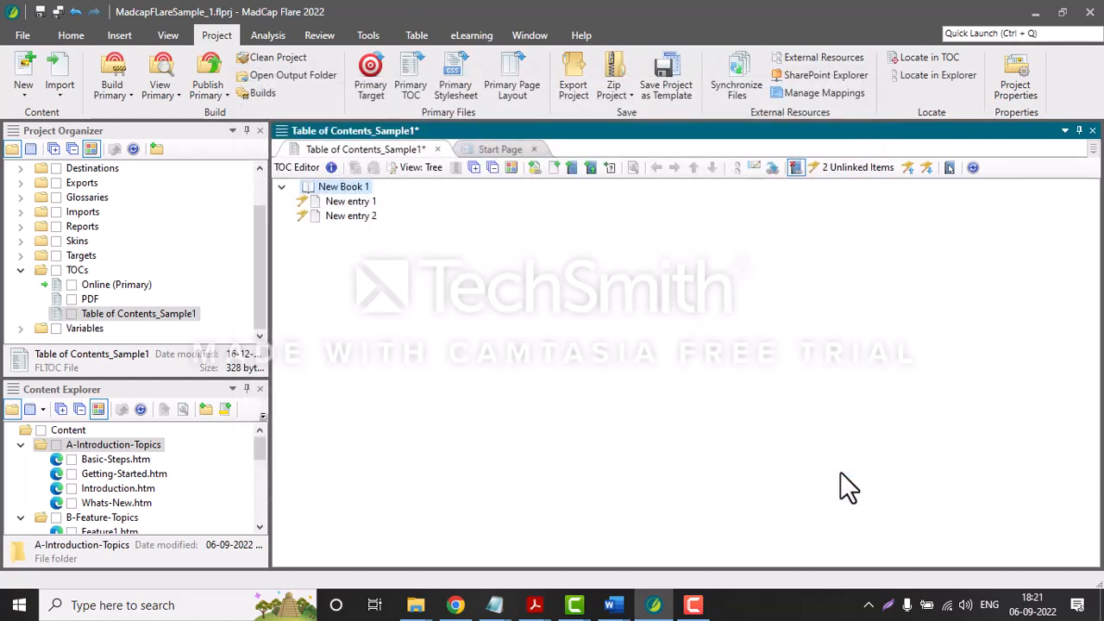
# - Change the label of New Book 1 to "Getting Started" in its properties
pyautogui.rightClick(335, 188)
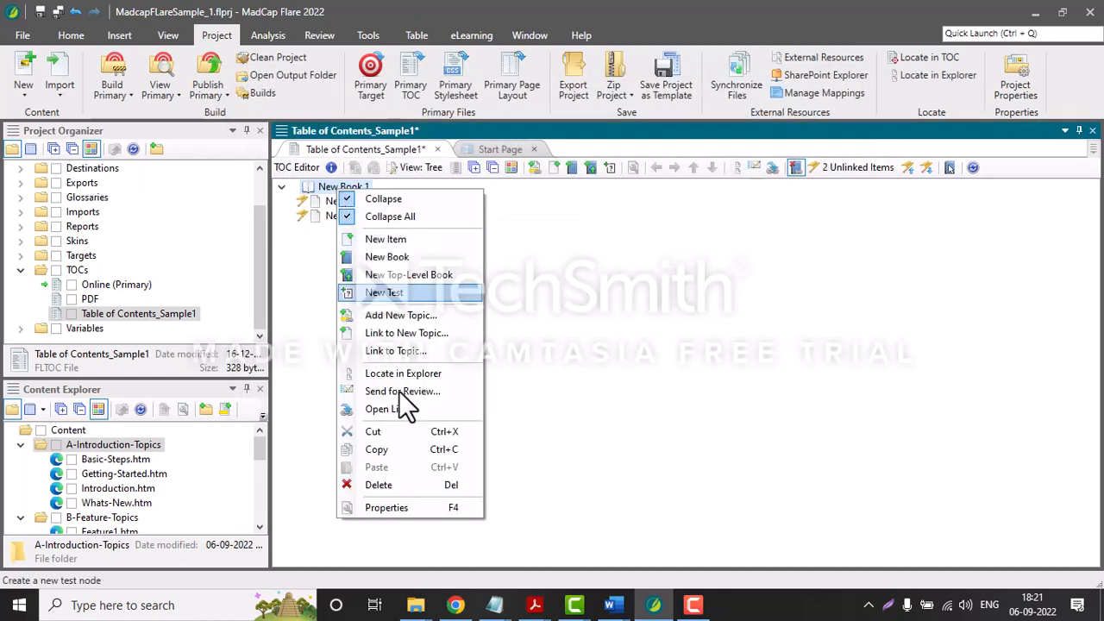
pyautogui.click(401, 500)
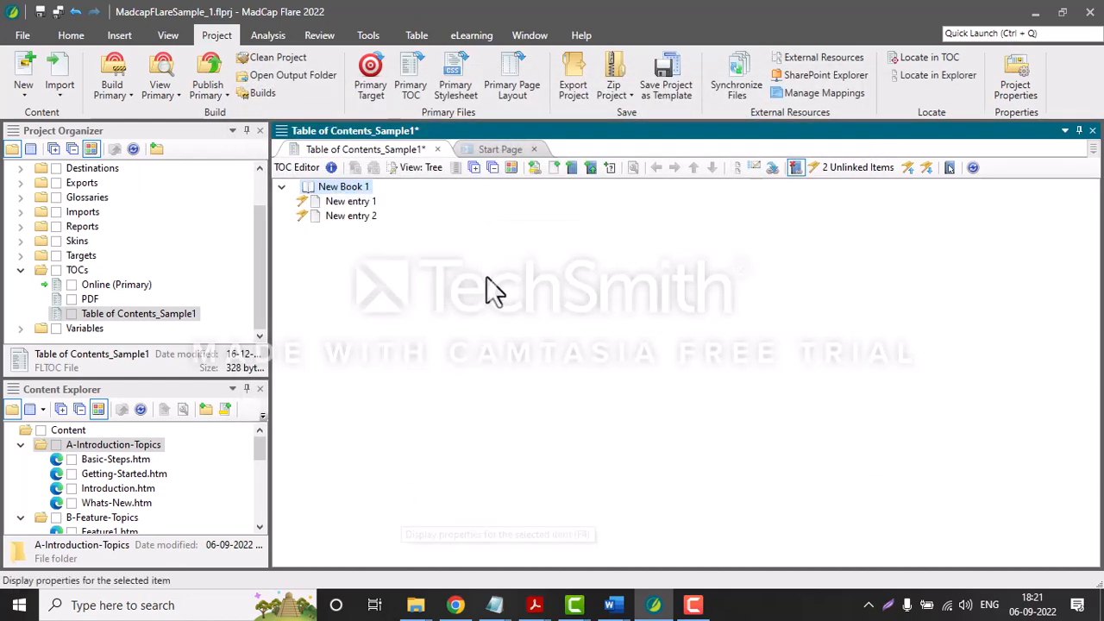
pyautogui.moveTo(526, 72); pyautogui.dragTo(479, 72)
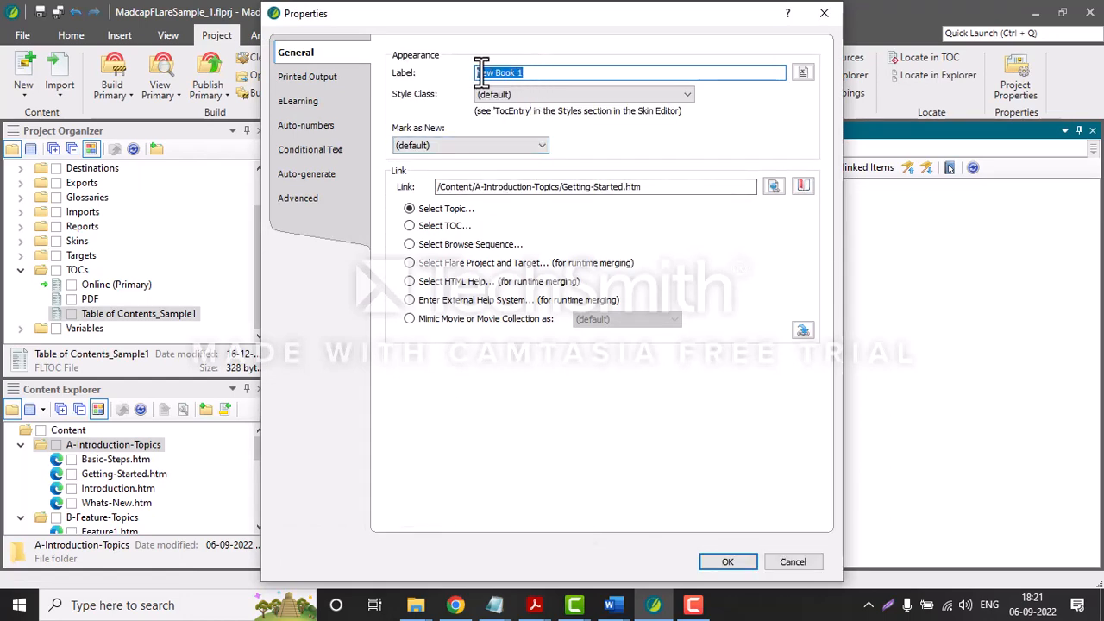
pyautogui.write('Getting S')
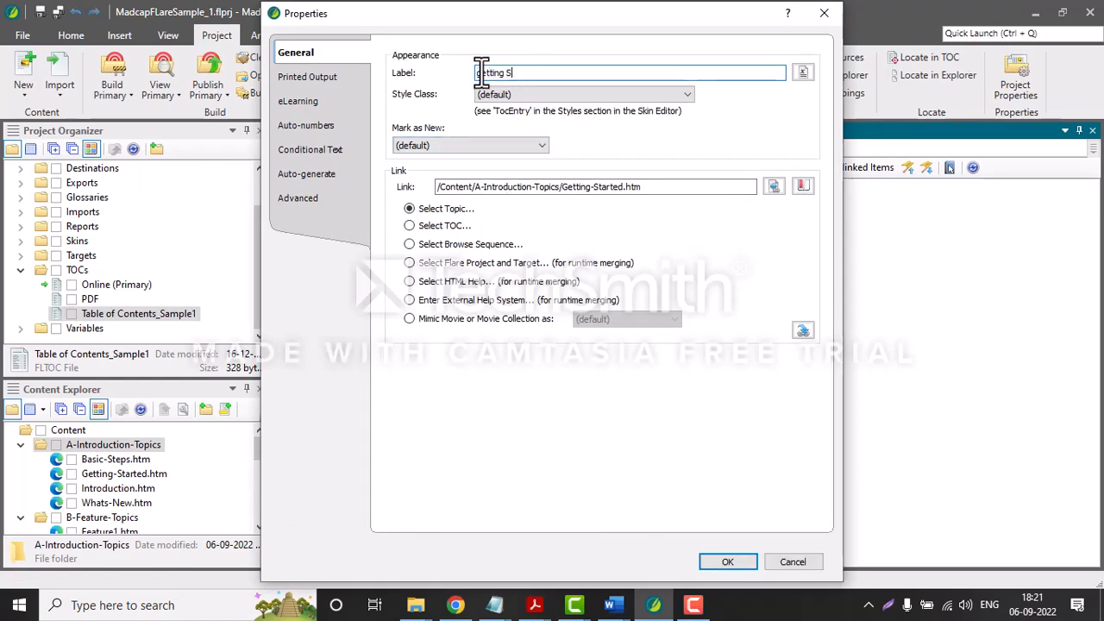
pyautogui.write('tarted')
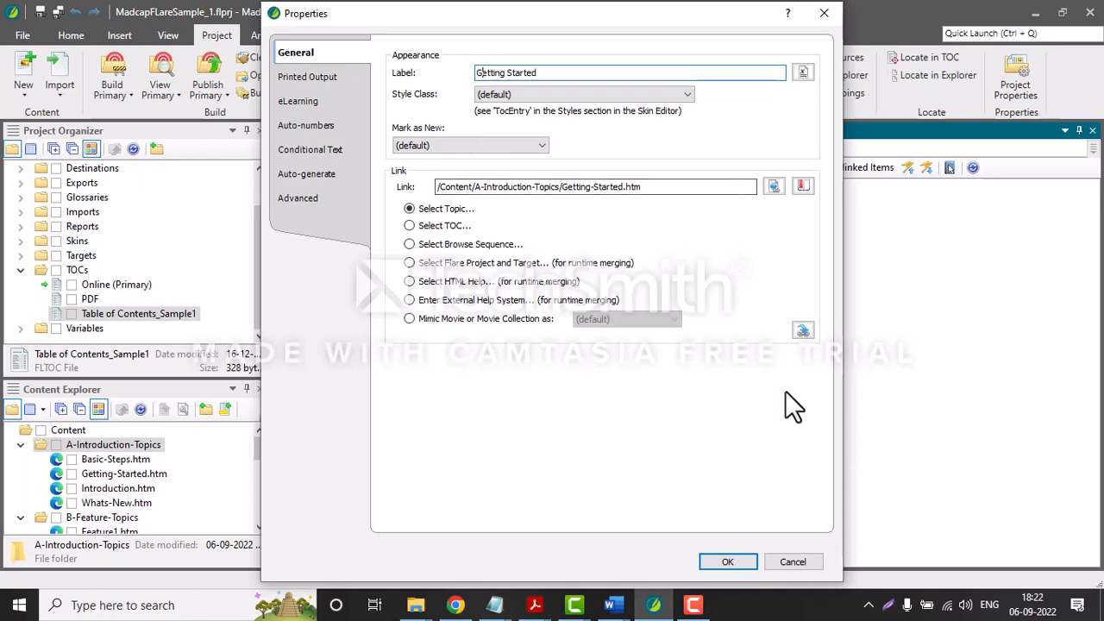
pyautogui.click(717, 559)
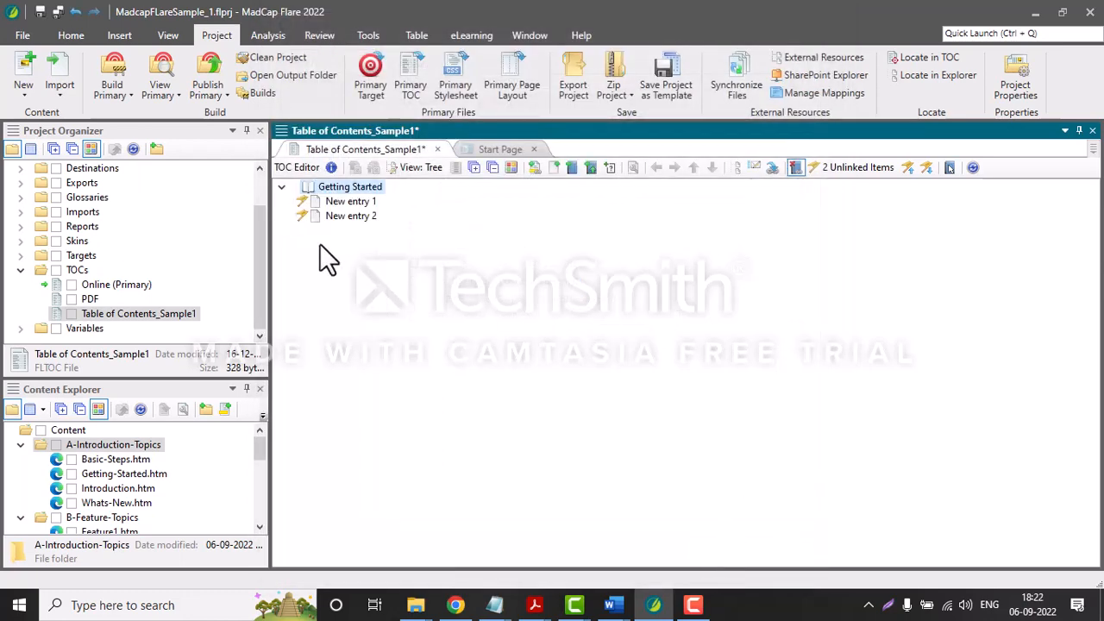
# - Add Introduction.htm above New entry 1 in the Getting Started book, and link New entry 1 to Whats-New.htm
pyautogui.click(337, 204)
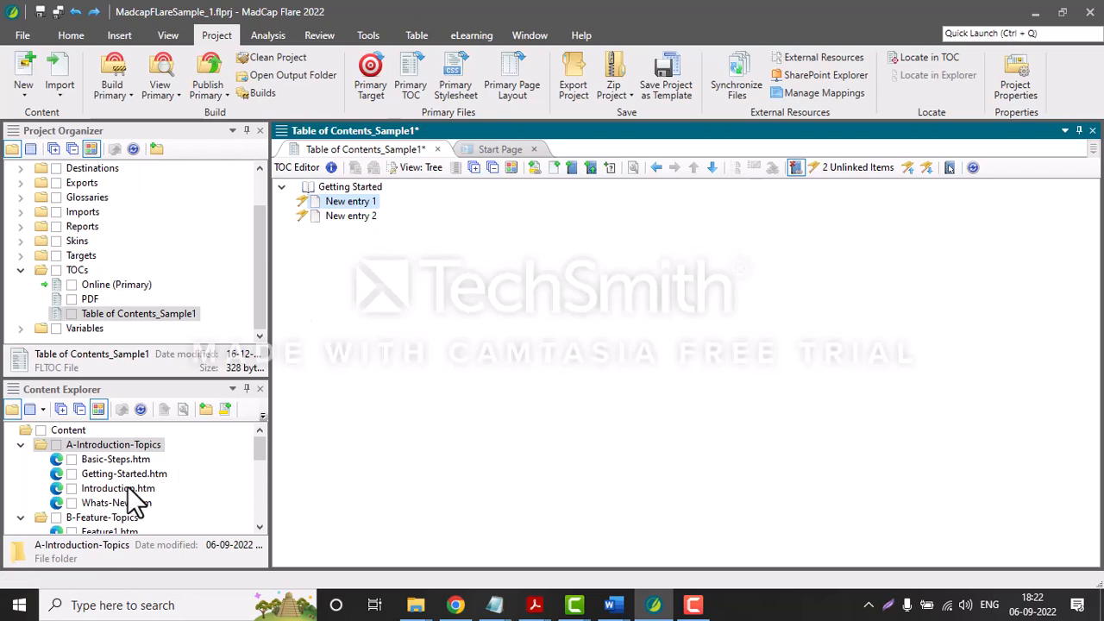
pyautogui.moveTo(127, 490)
pyautogui.mouseDown()
pyautogui.moveTo(192, 452)
pyautogui.moveTo(308, 234)
pyautogui.moveTo(349, 216)
pyautogui.moveTo(344, 207)
pyautogui.mouseUp()
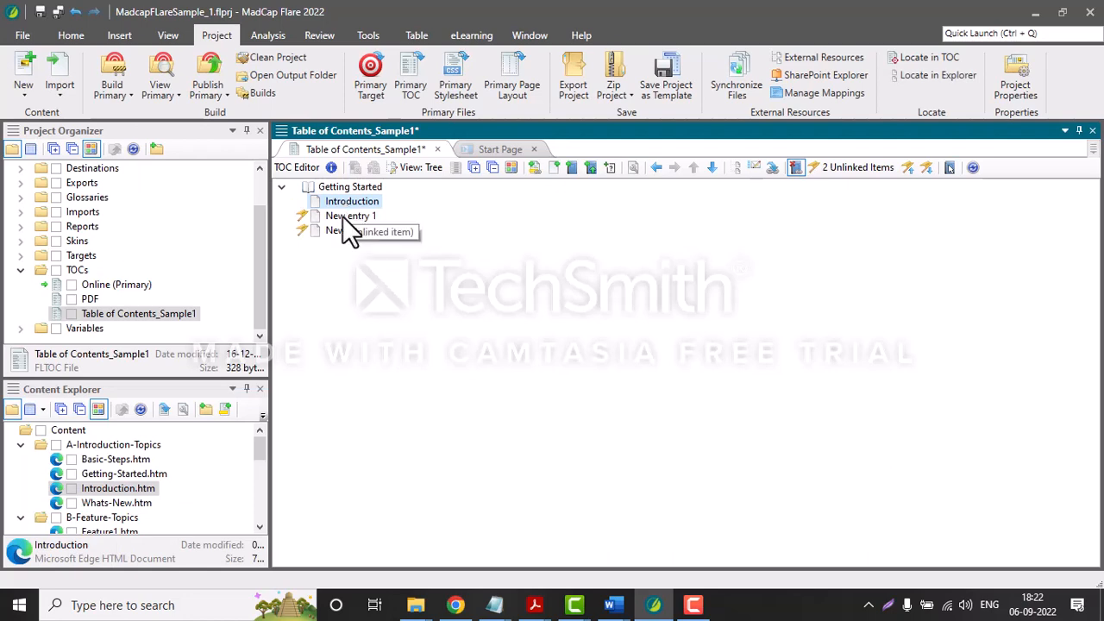
pyautogui.rightClick(345, 216)
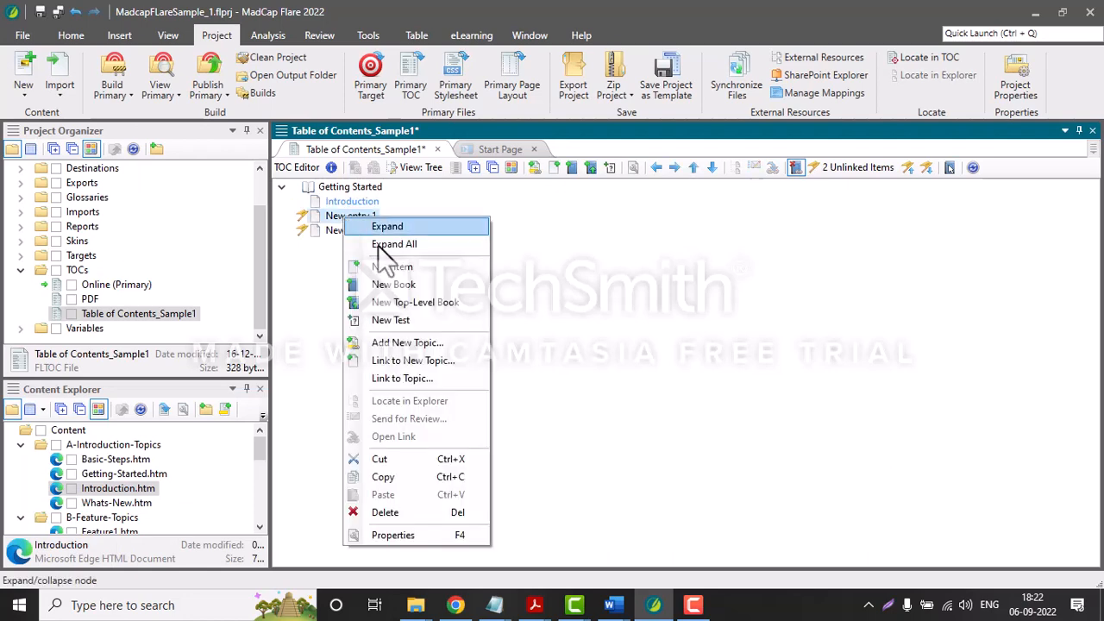
pyautogui.click(398, 379)
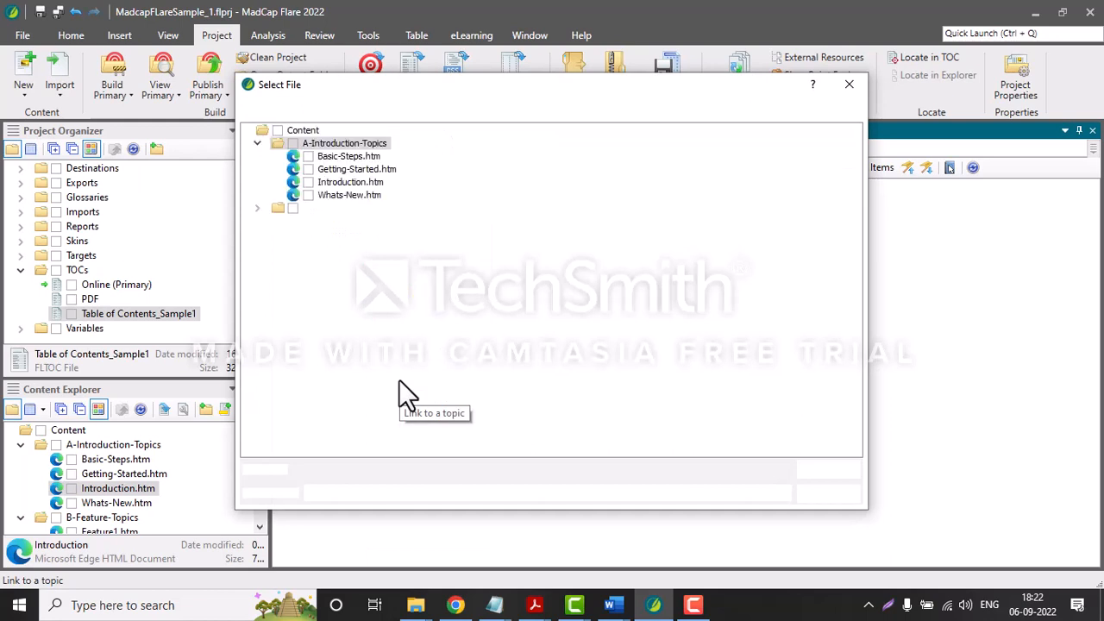
pyautogui.click(334, 198)
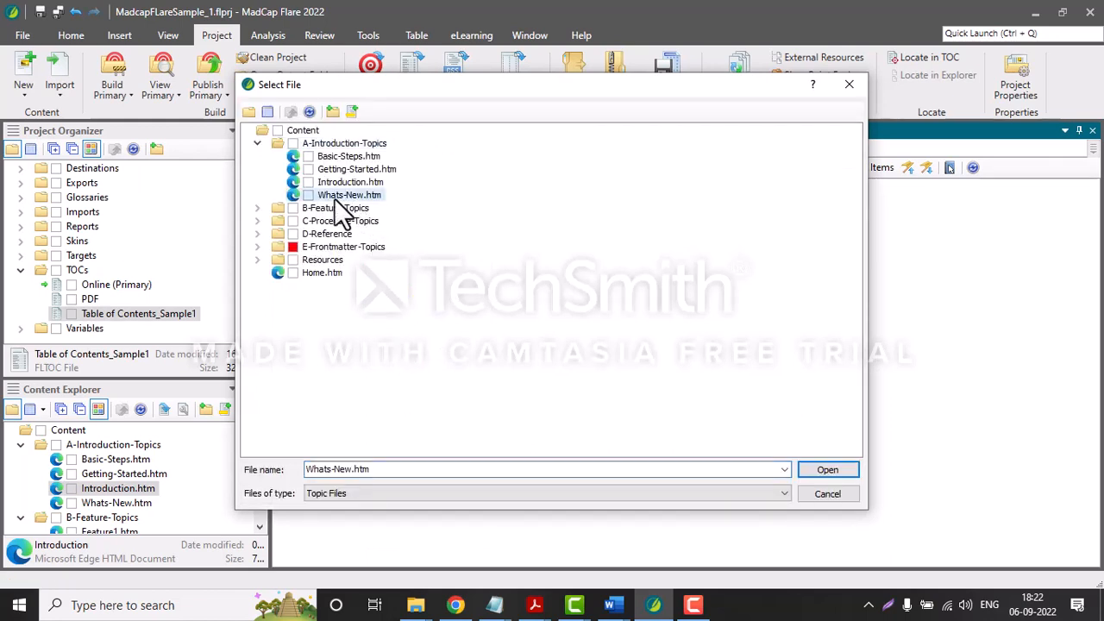
pyautogui.click(807, 467)
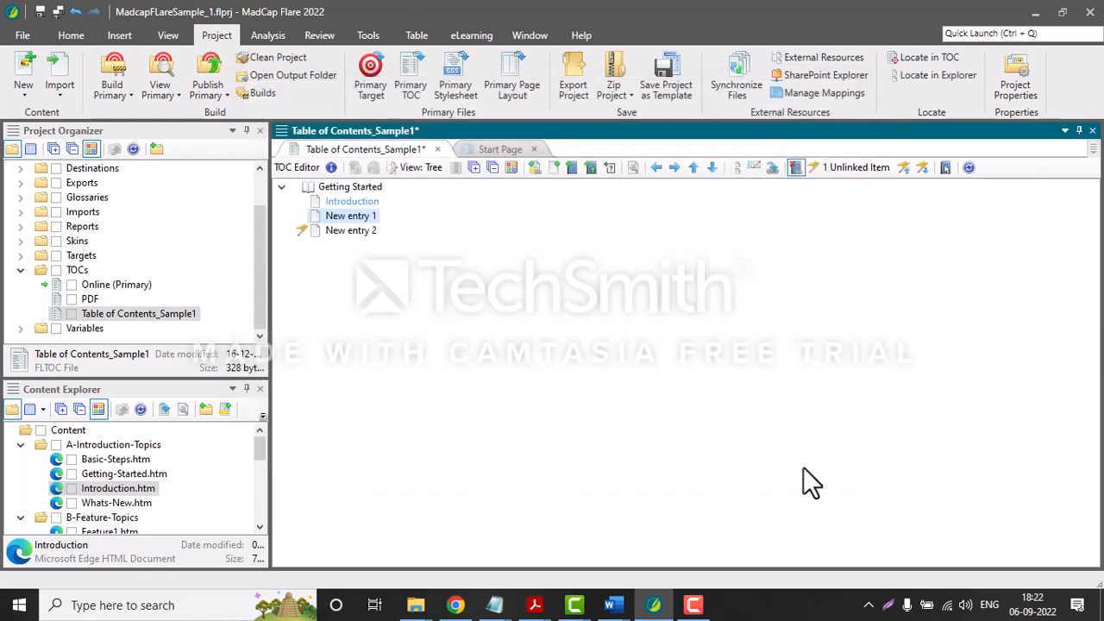
# - Change the label of New entry 1 to "Whats New" in its properties
pyautogui.rightClick(350, 215)
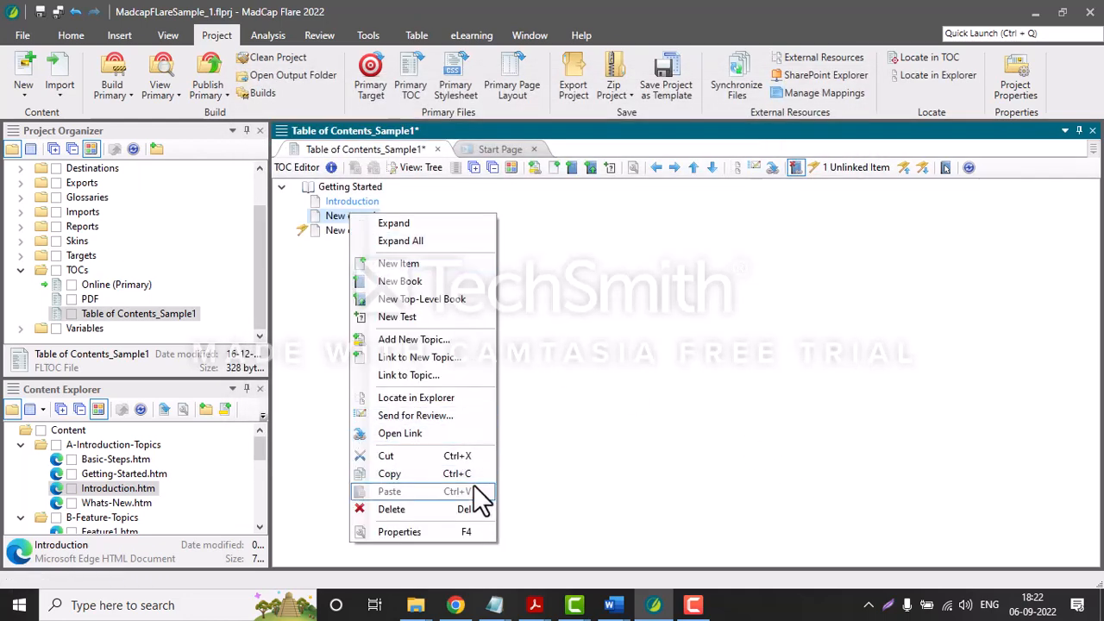
pyautogui.click(470, 528)
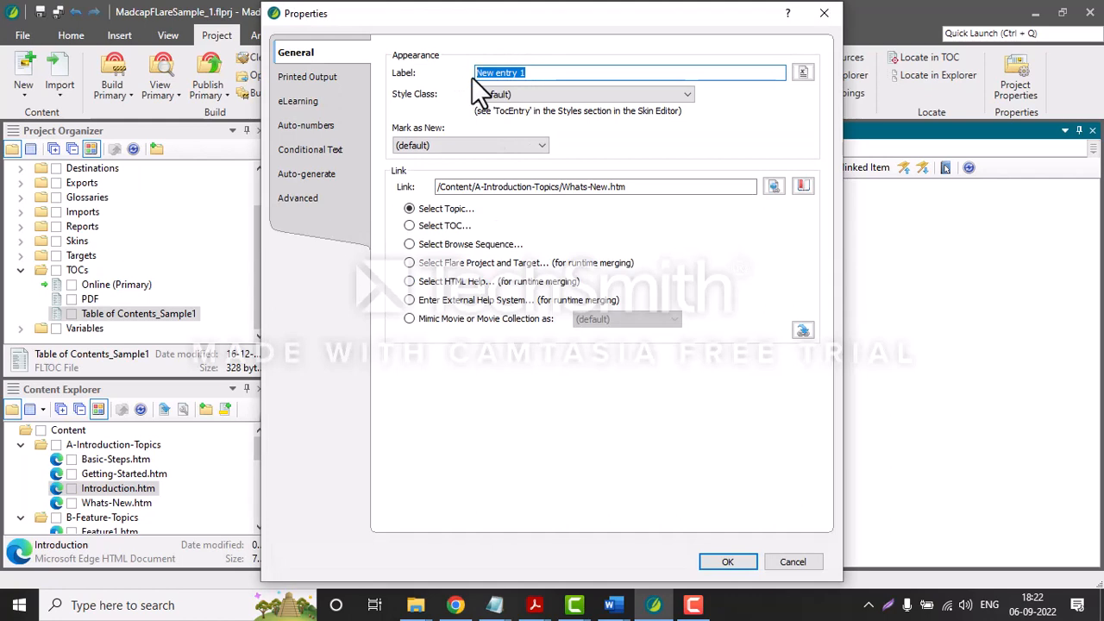
pyautogui.write('Whats')
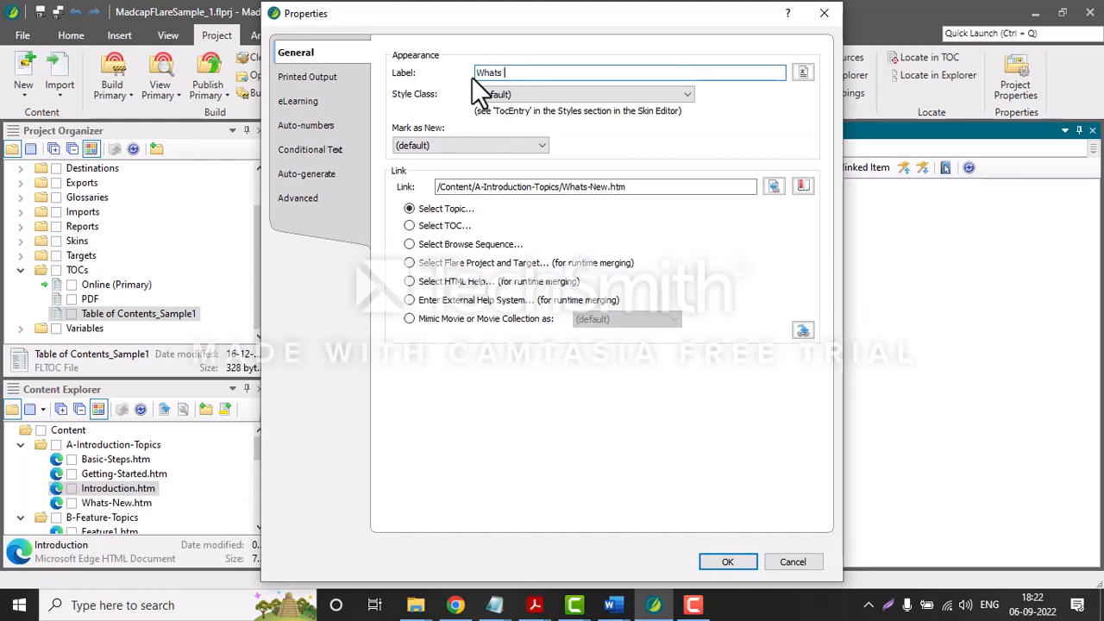
pyautogui.write(' new')
pyautogui.press('BackSpace')
pyautogui.press('BackSpace')
pyautogui.press('BackSpace')
pyautogui.write('New')
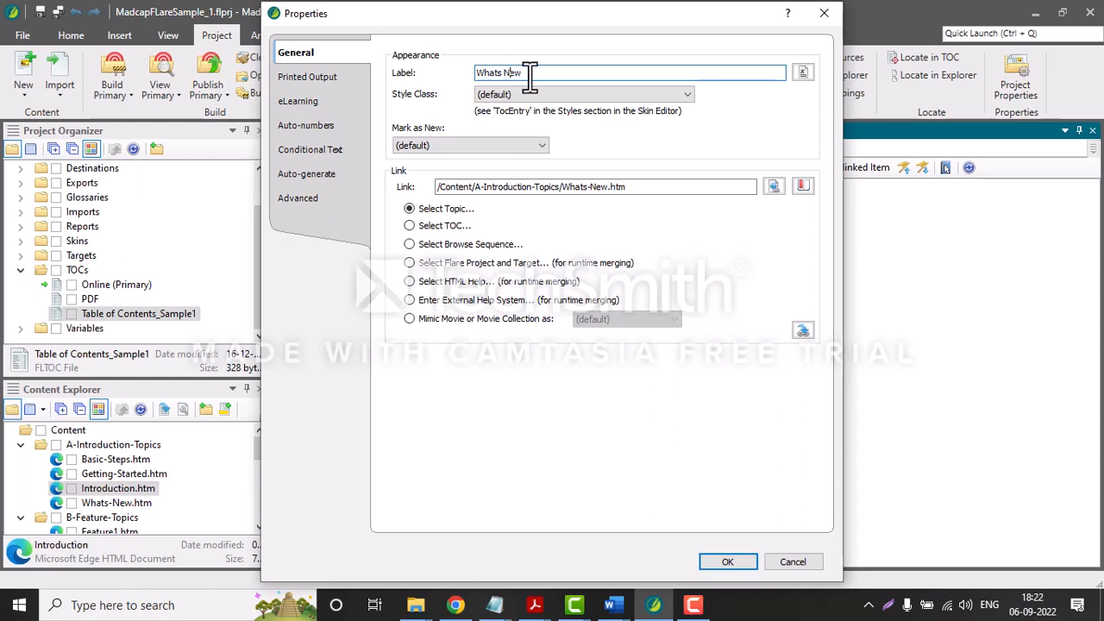
pyautogui.click(725, 559)
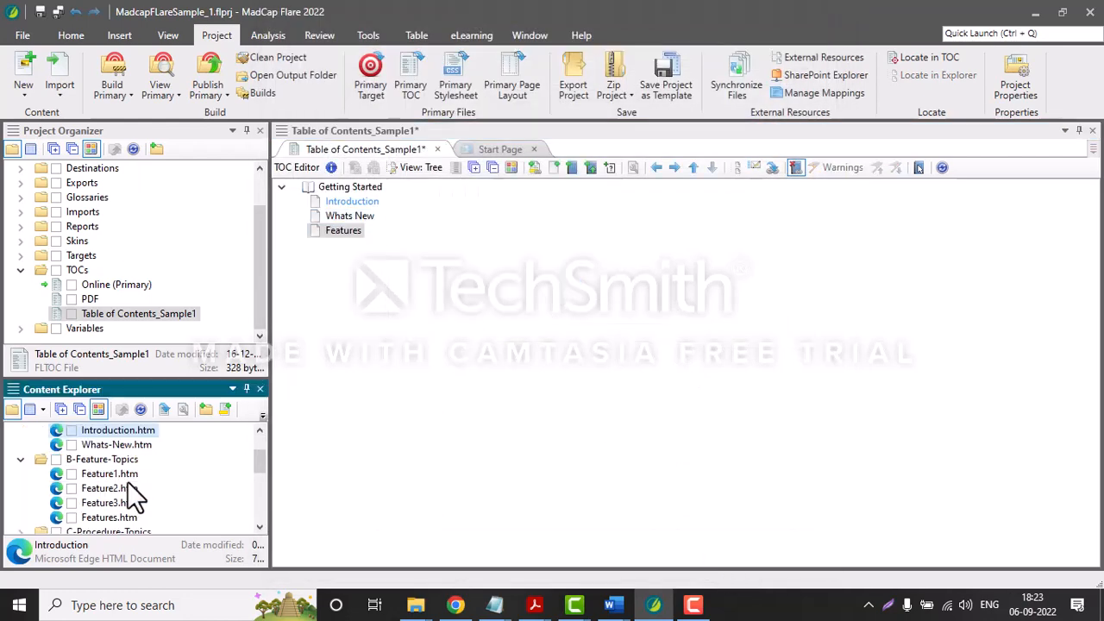
# - Nest Feature1.htm and Feature2.htm under the Features entry and save the table of contents
pyautogui.moveTo(124, 475); pyautogui.dragTo(357, 239)
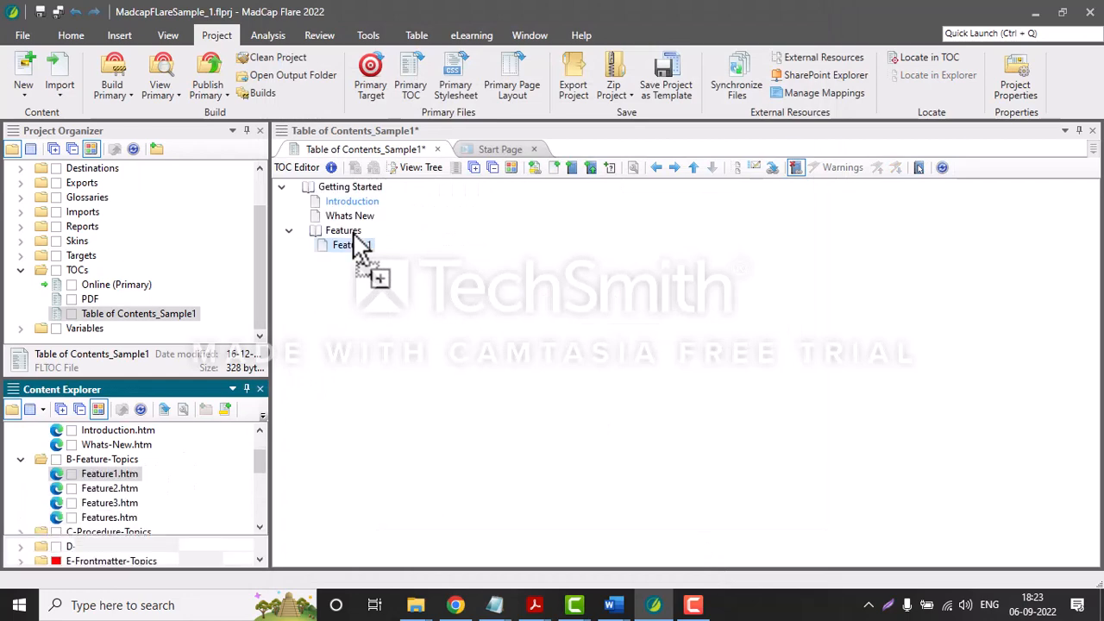
pyautogui.moveTo(128, 493); pyautogui.dragTo(359, 259)
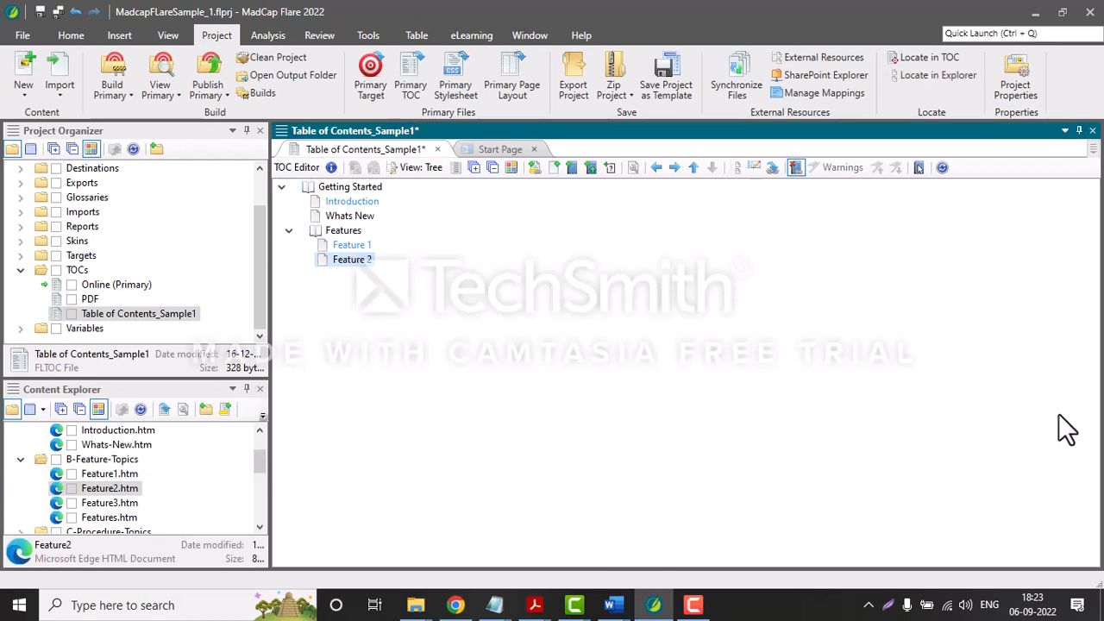
pyautogui.hotkey('ctrl', 's')
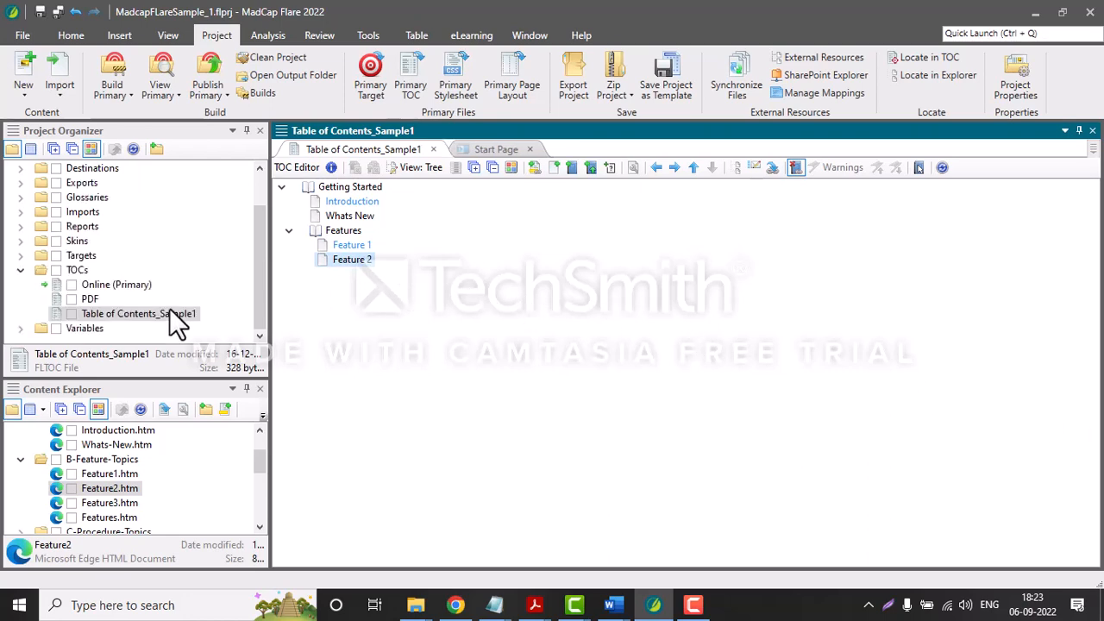
# - Add an HTML5 output target named Sample 2 to the Targets folder, based on the MyTarget template
pyautogui.click(100, 312)
pyautogui.click(20, 255)
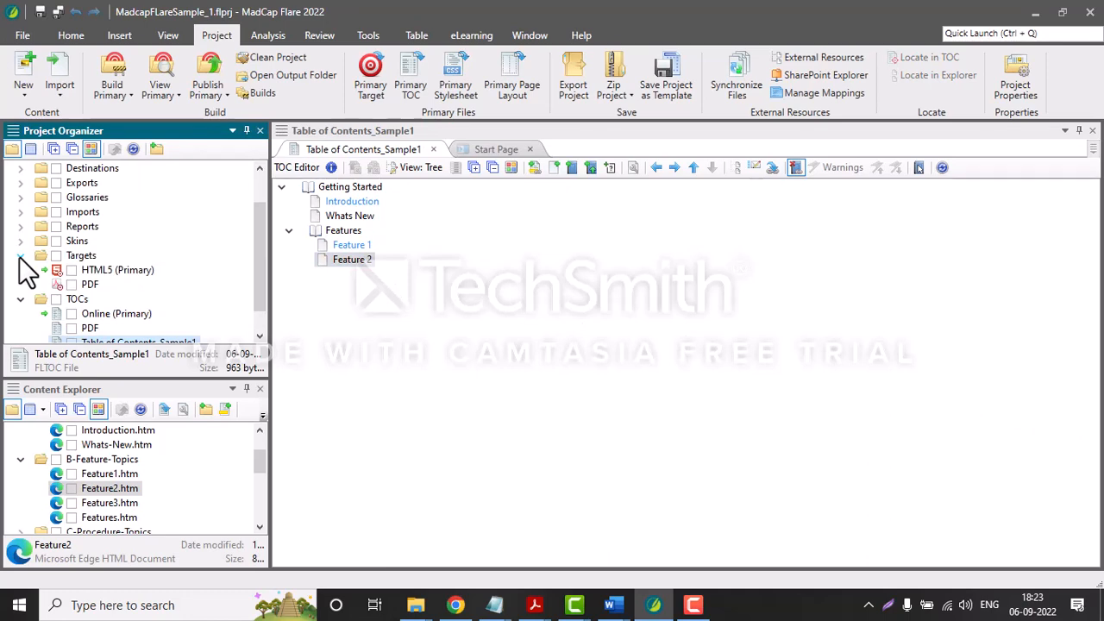
pyautogui.click(81, 256)
pyautogui.rightClick(94, 274)
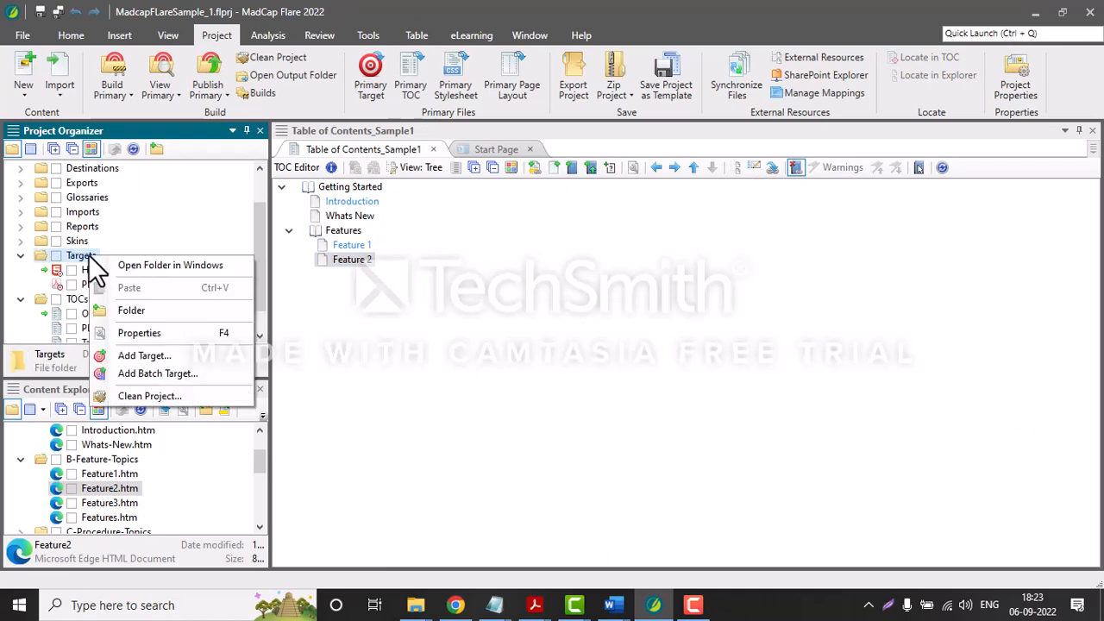
pyautogui.click(160, 362)
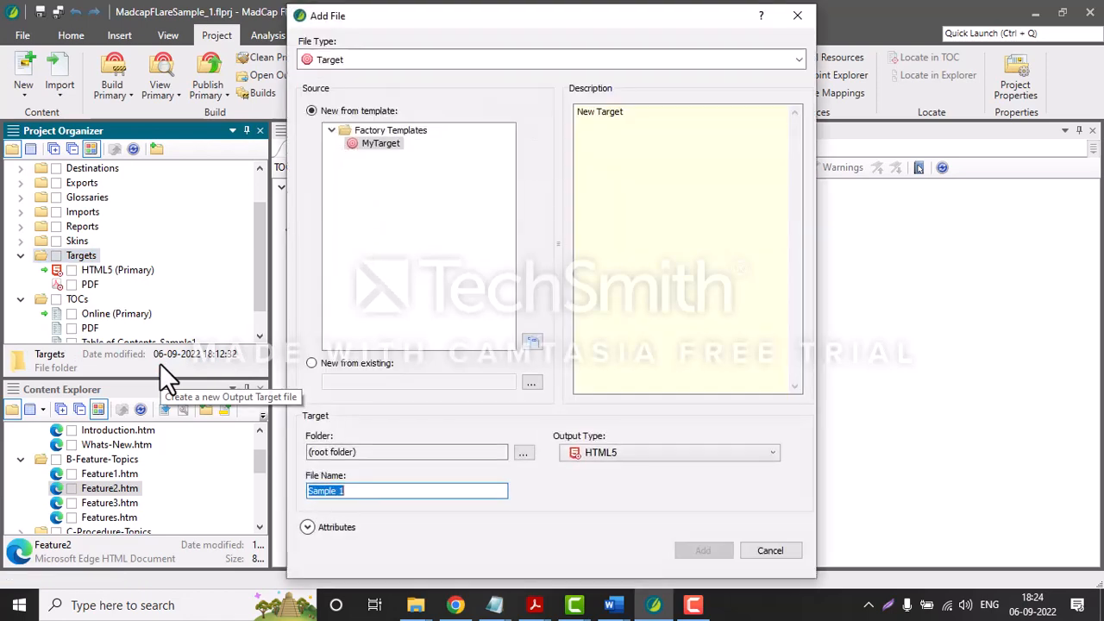
pyautogui.click(363, 492)
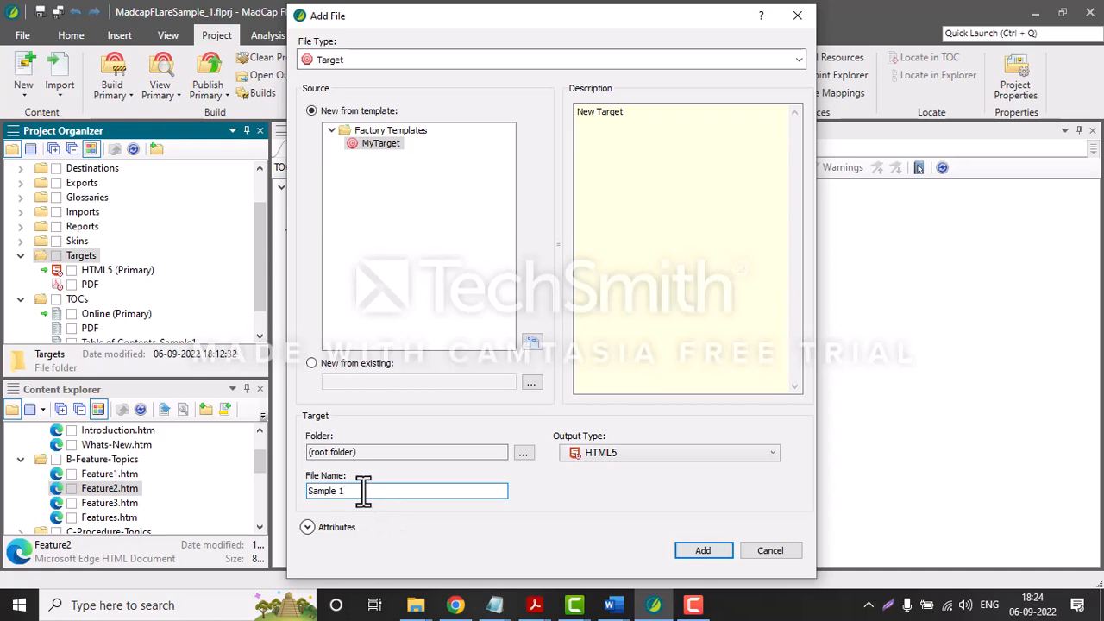
pyautogui.press('BackSpace')
pyautogui.write('2')
pyautogui.click(704, 550)
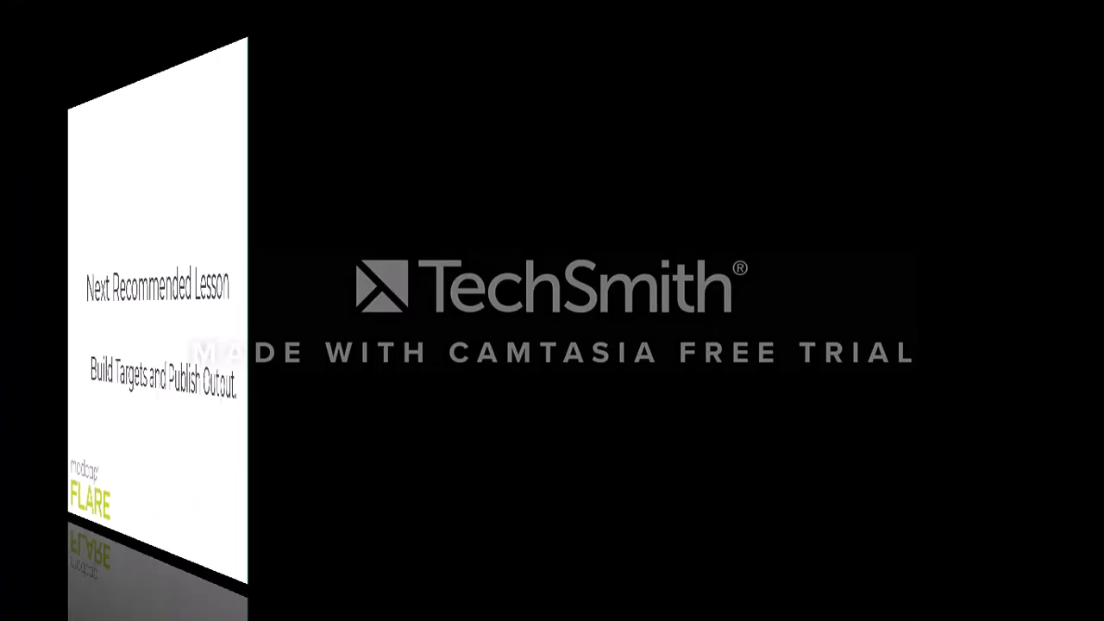